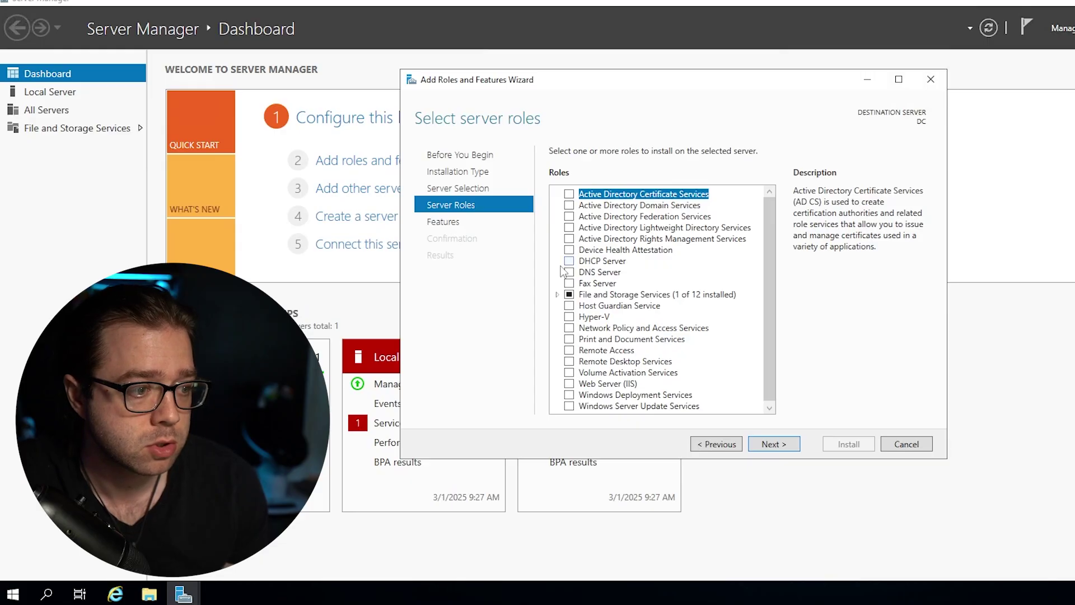
# Select the Active Directory Domain Services and DNS Server roles, accepting their required management tools.
pyautogui.click(569, 207)
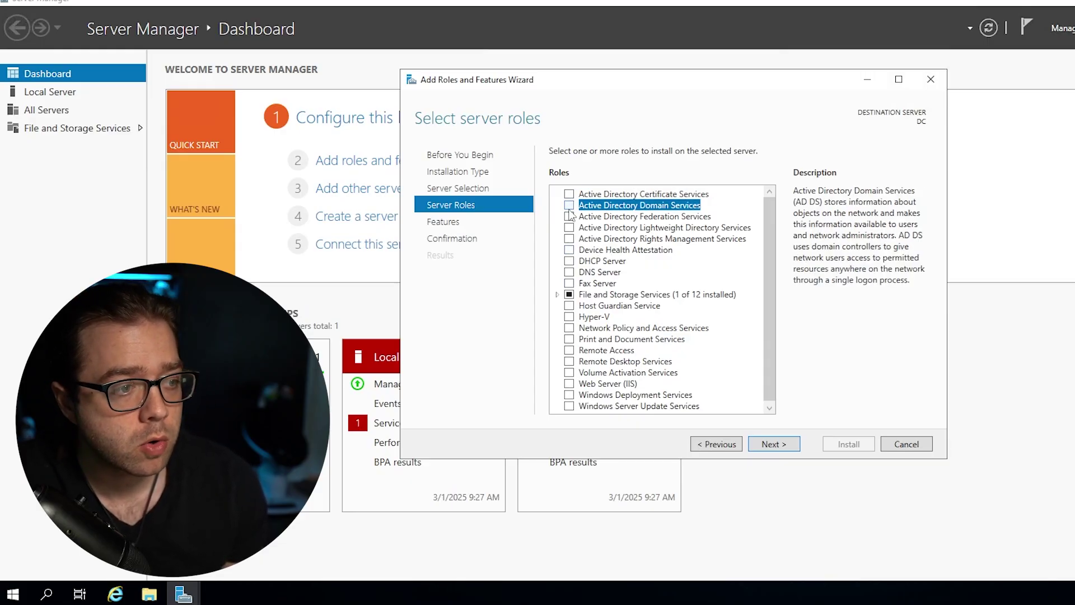
pyautogui.click(571, 215)
pyautogui.click(595, 207)
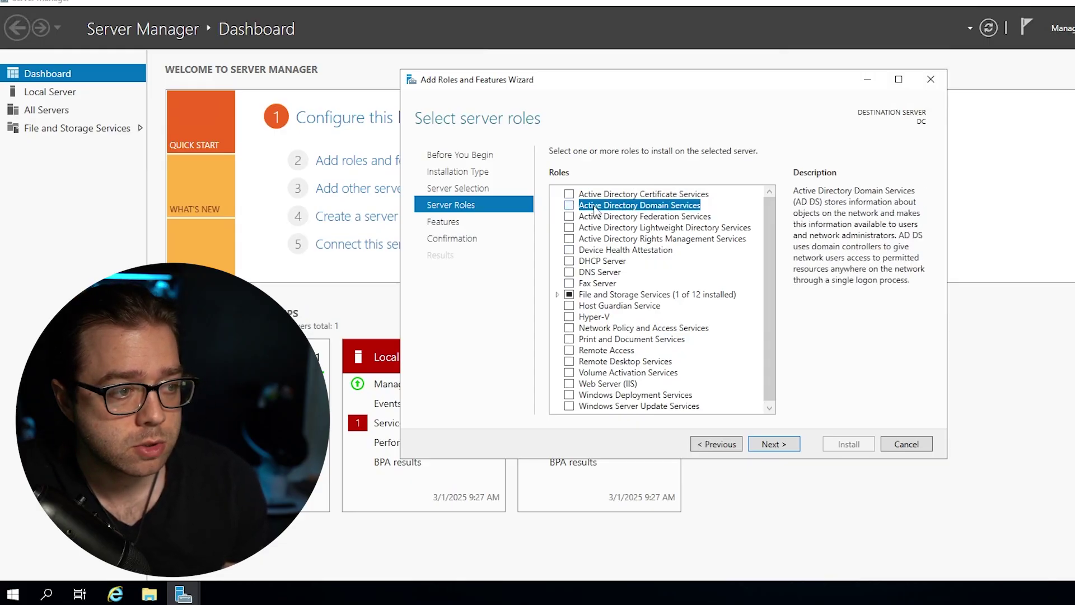
pyautogui.click(570, 206)
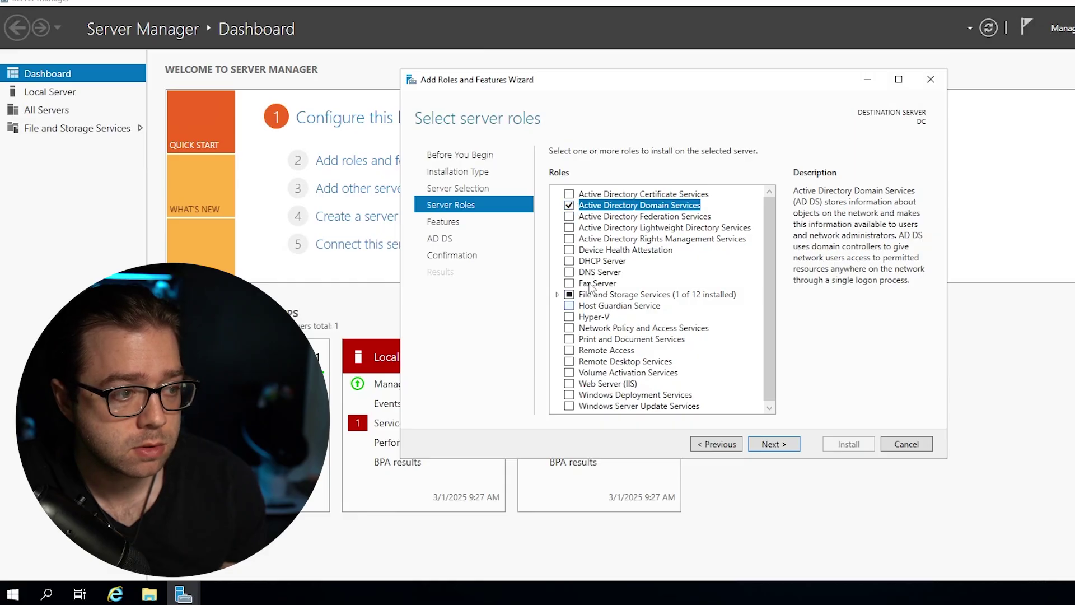
pyautogui.click(569, 272)
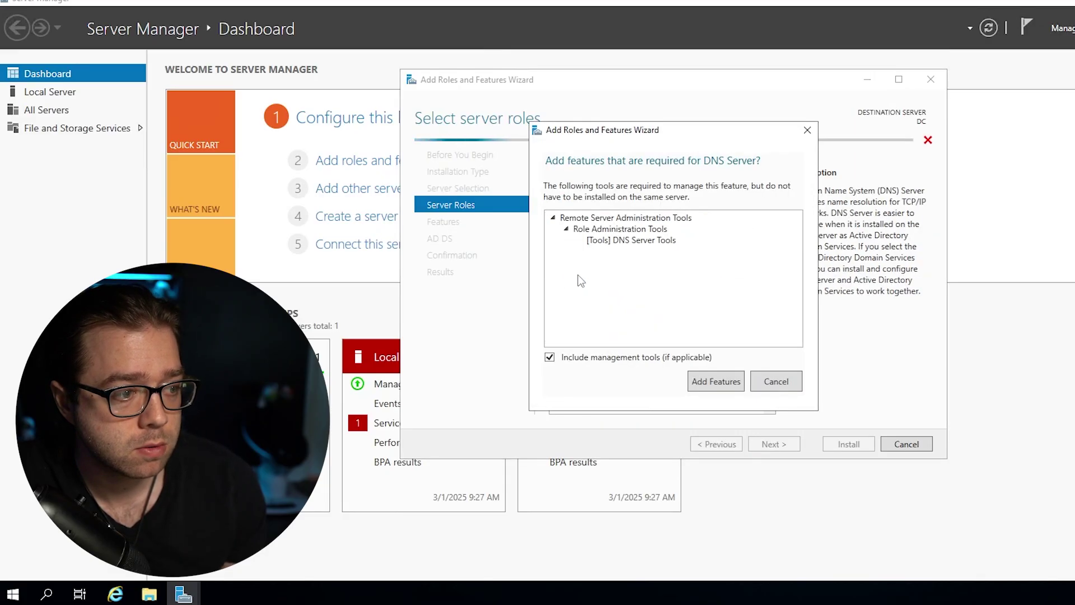
pyautogui.click(716, 386)
pyautogui.click(765, 375)
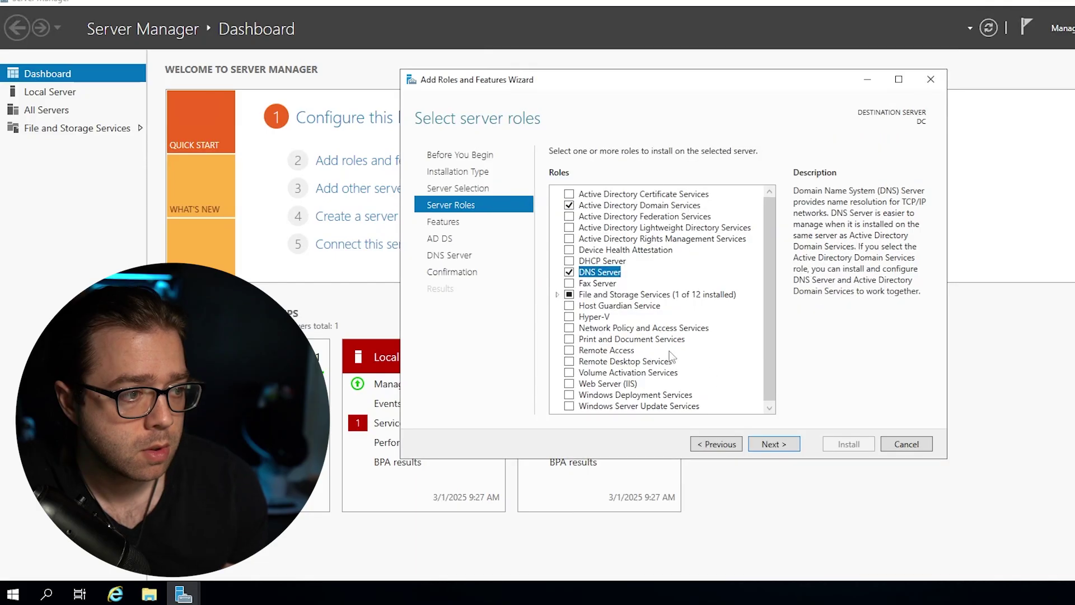
# Pass the Features, AD DS and DNS Server pages with defaults and start the installation.
pyautogui.click(773, 444)
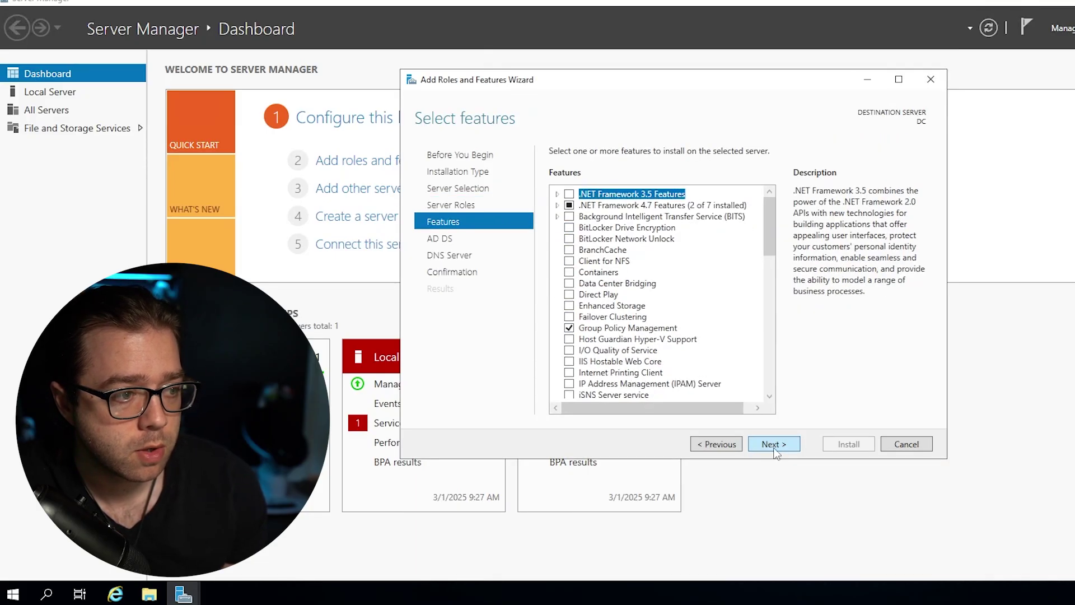
pyautogui.click(775, 445)
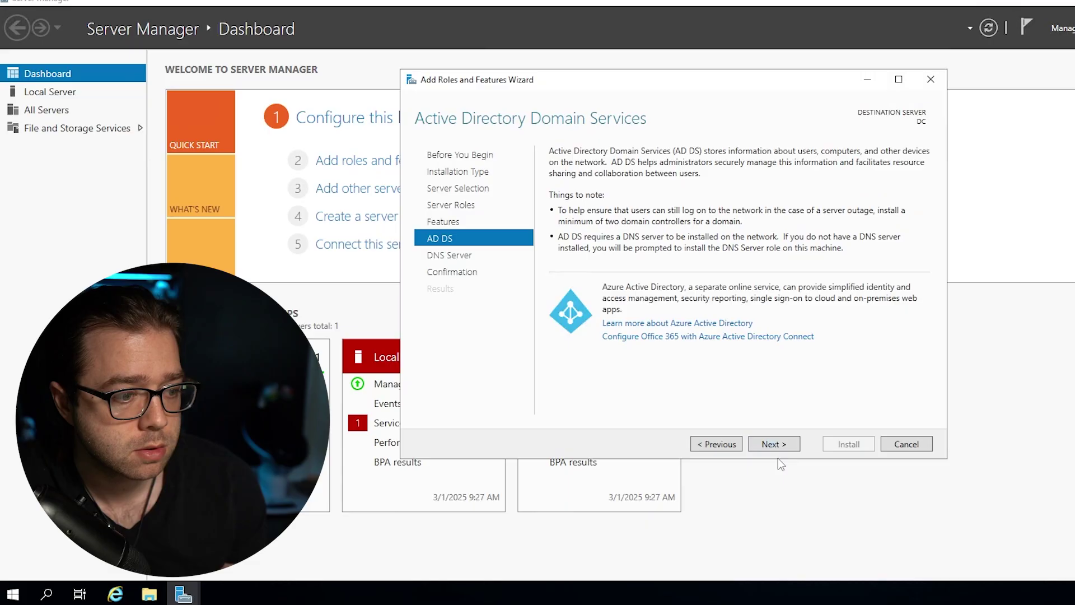
pyautogui.click(779, 445)
pyautogui.click(783, 445)
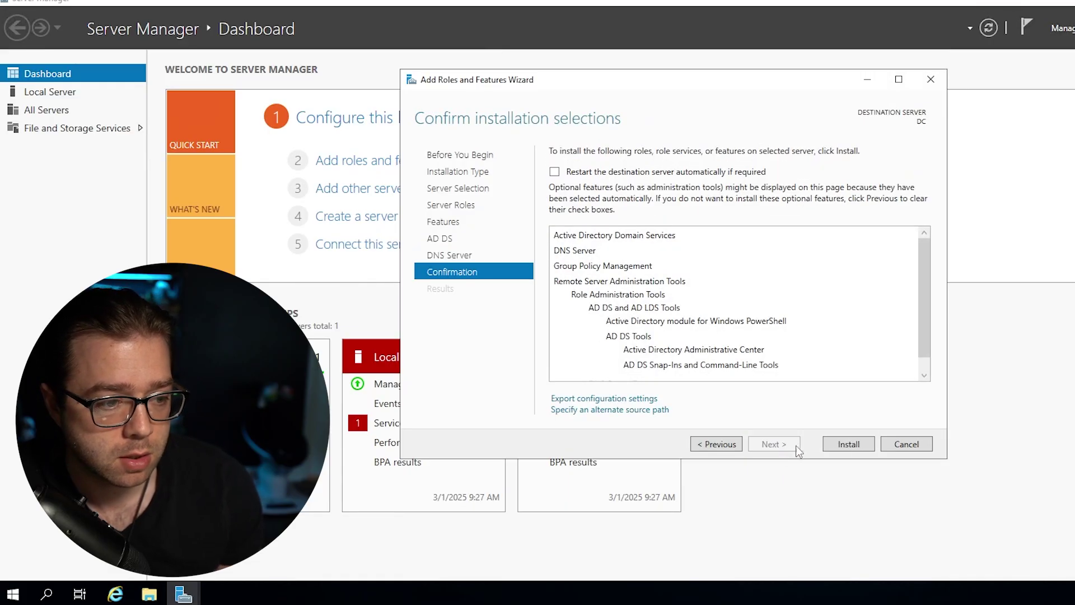
pyautogui.click(847, 446)
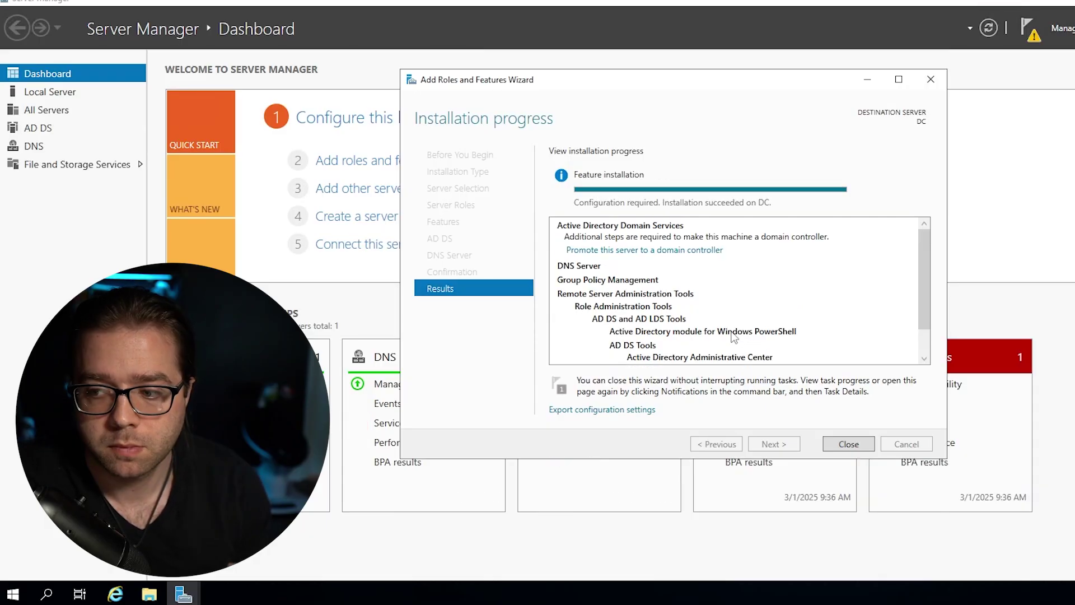
# Close the finished installation wizard and look over the AD DS and DNS server views.
pyautogui.click(851, 443)
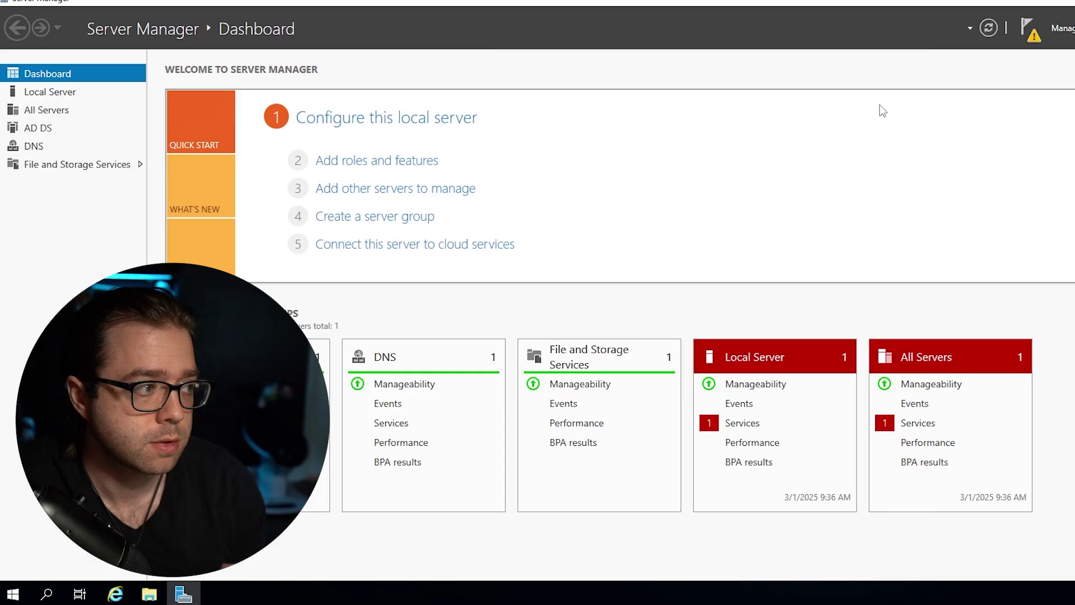
pyautogui.click(47, 134)
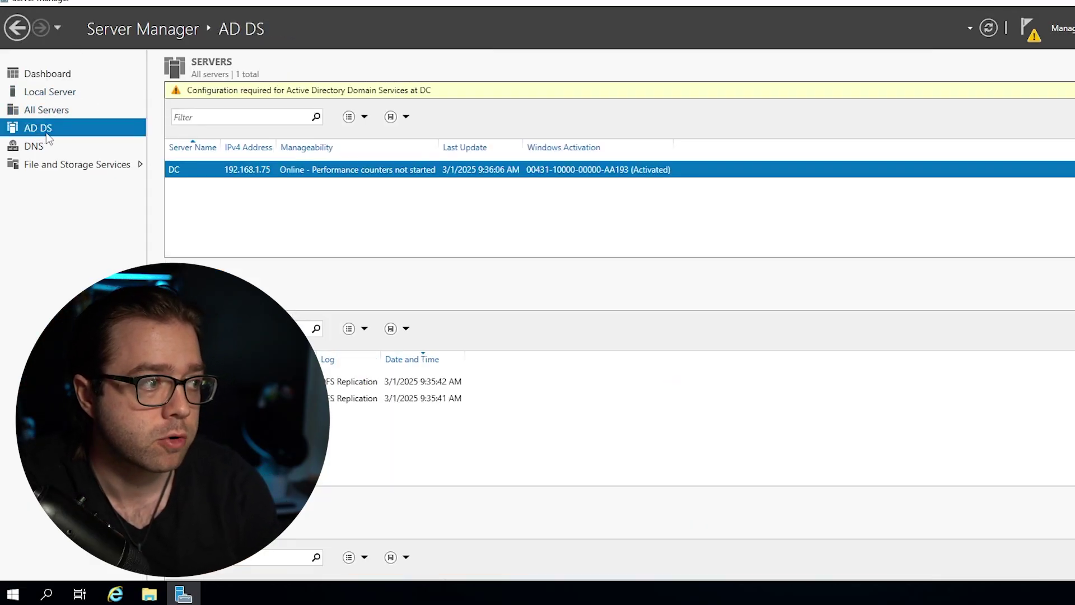
pyautogui.click(33, 147)
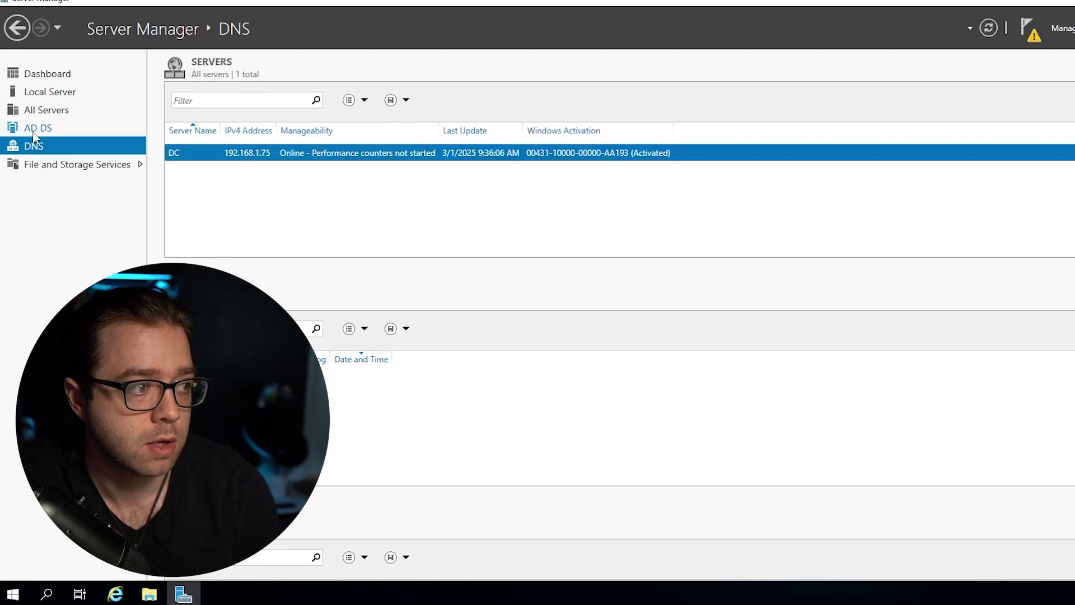
# From the AD DS view, launch 'Promote this server to a domain controller' from Notifications.
pyautogui.click(35, 129)
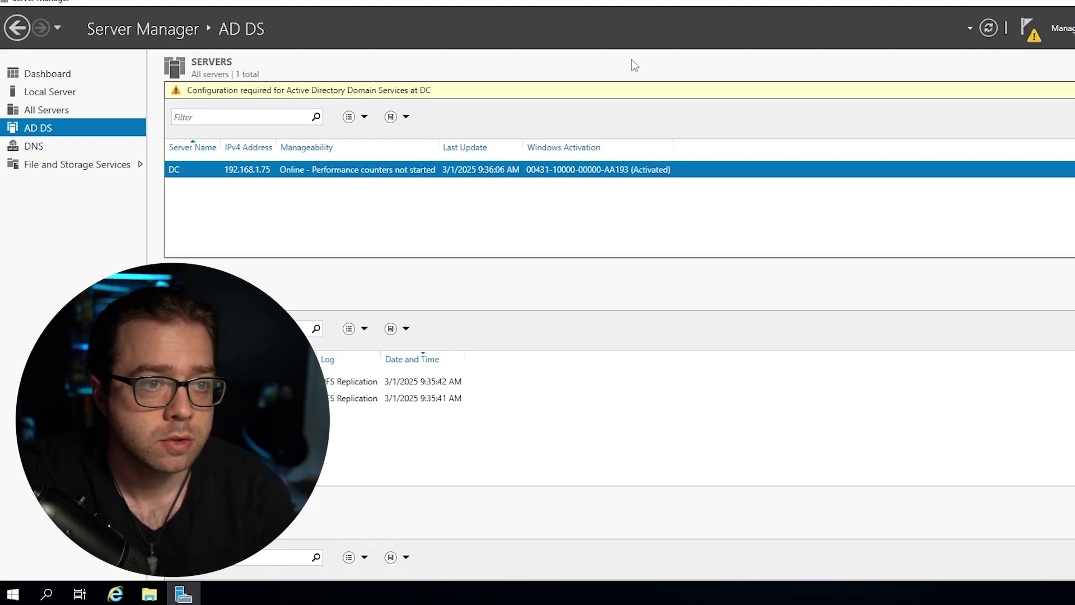
pyautogui.click(1029, 35)
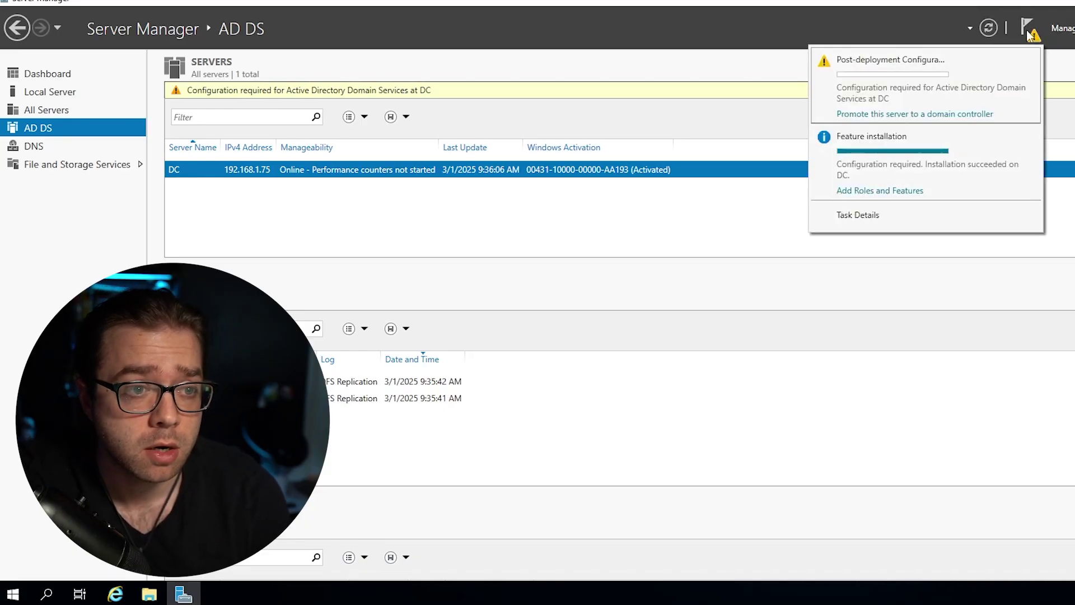
pyautogui.click(858, 115)
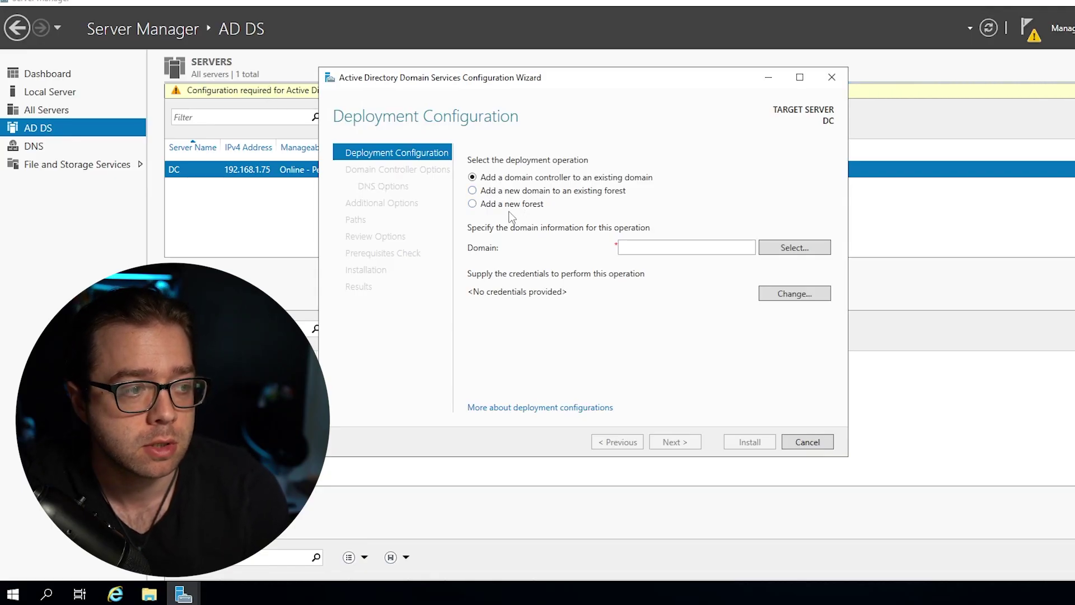
# Add a new forest with root domain name rykotech.com and submit it for validation.
pyautogui.click(509, 208)
pyautogui.click(656, 245)
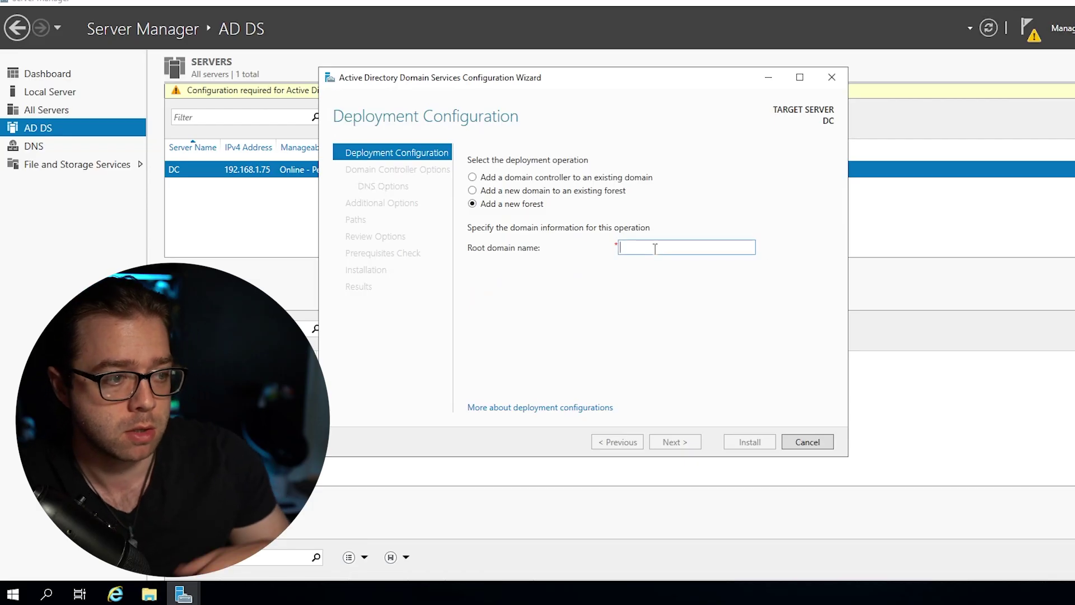
pyautogui.write('ry')
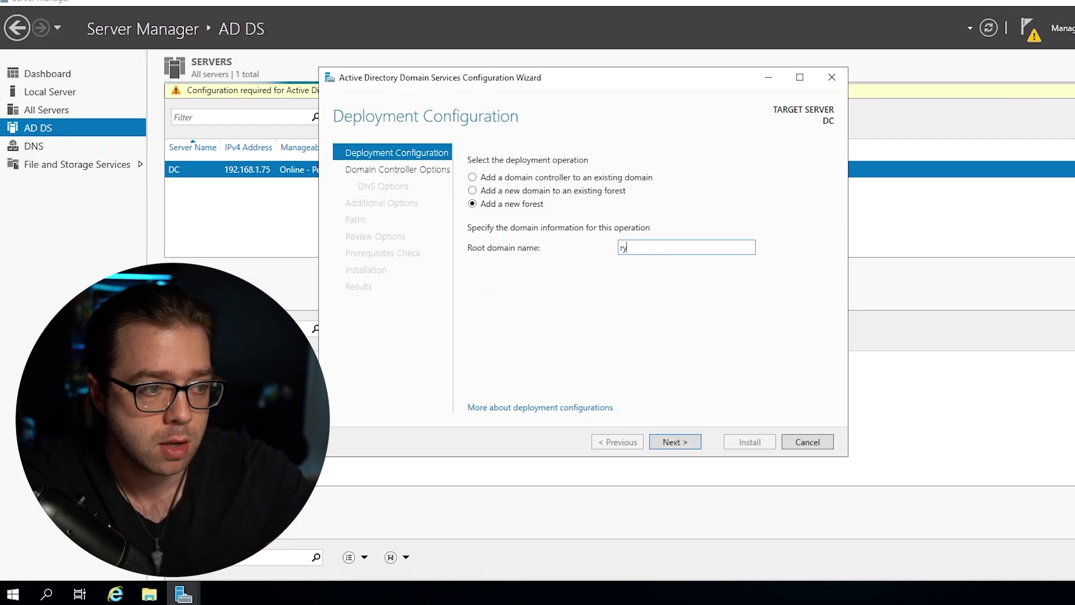
pyautogui.write('kotech.com')
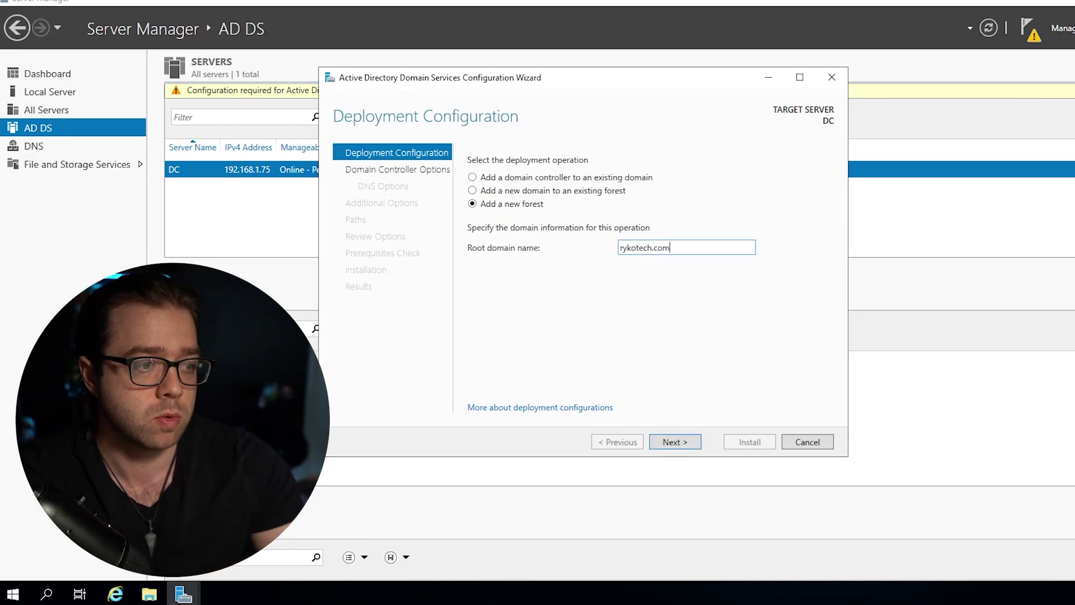
pyautogui.moveTo(651, 246); pyautogui.dragTo(569, 251)
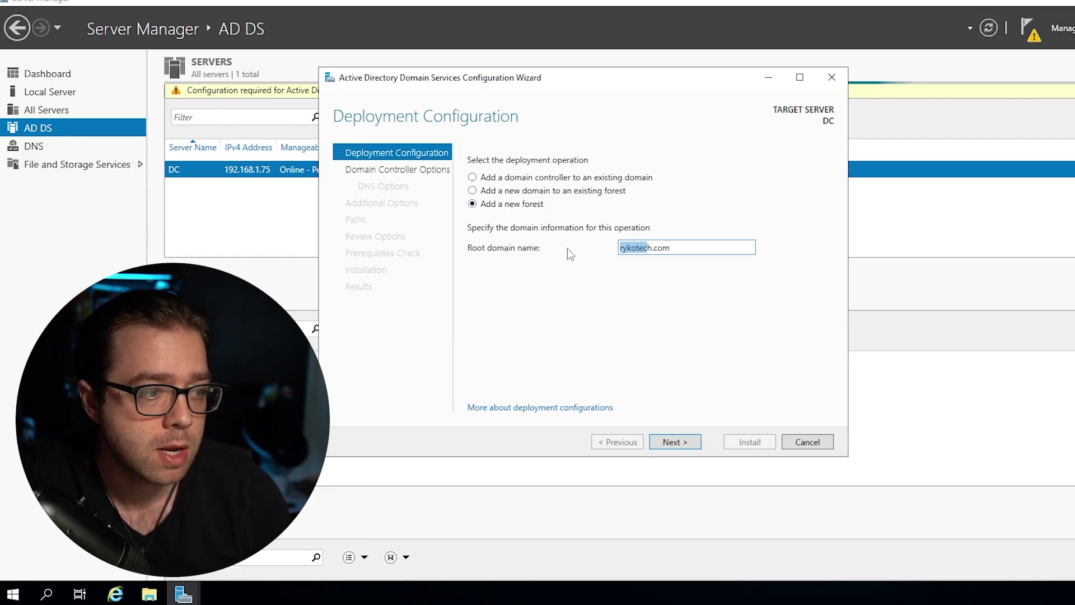
pyautogui.click(680, 259)
pyautogui.moveTo(676, 250)
pyautogui.mouseDown()
pyautogui.moveTo(615, 251)
pyautogui.moveTo(684, 250)
pyautogui.mouseUp()
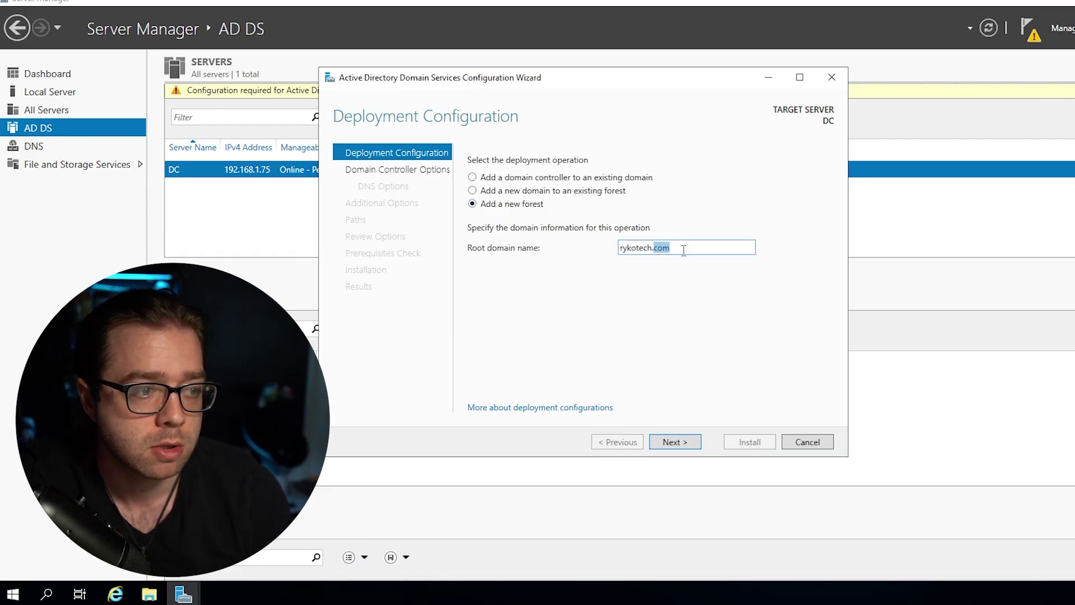
pyautogui.click(692, 340)
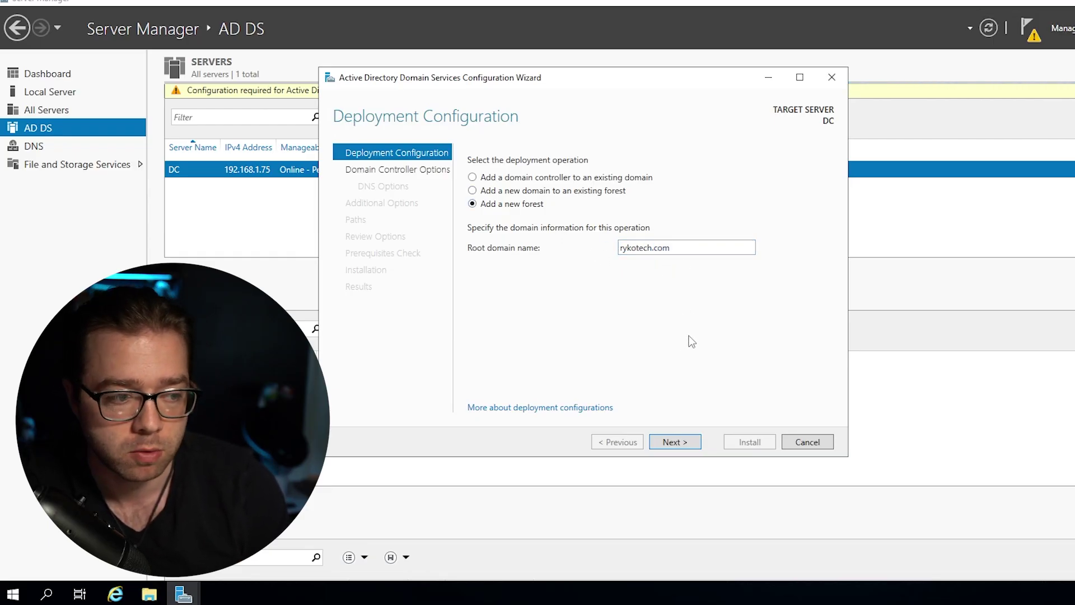
pyautogui.click(686, 442)
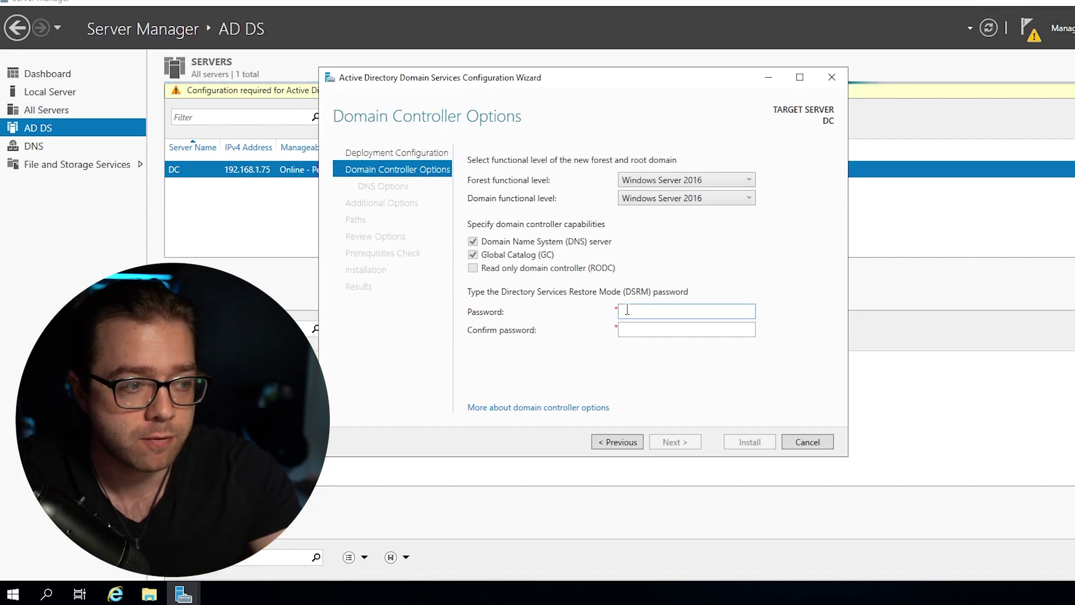
# Enter and confirm the Directory Services Restore Mode password, then proceed to DNS Options.
pyautogui.write('P@ssw0rd')
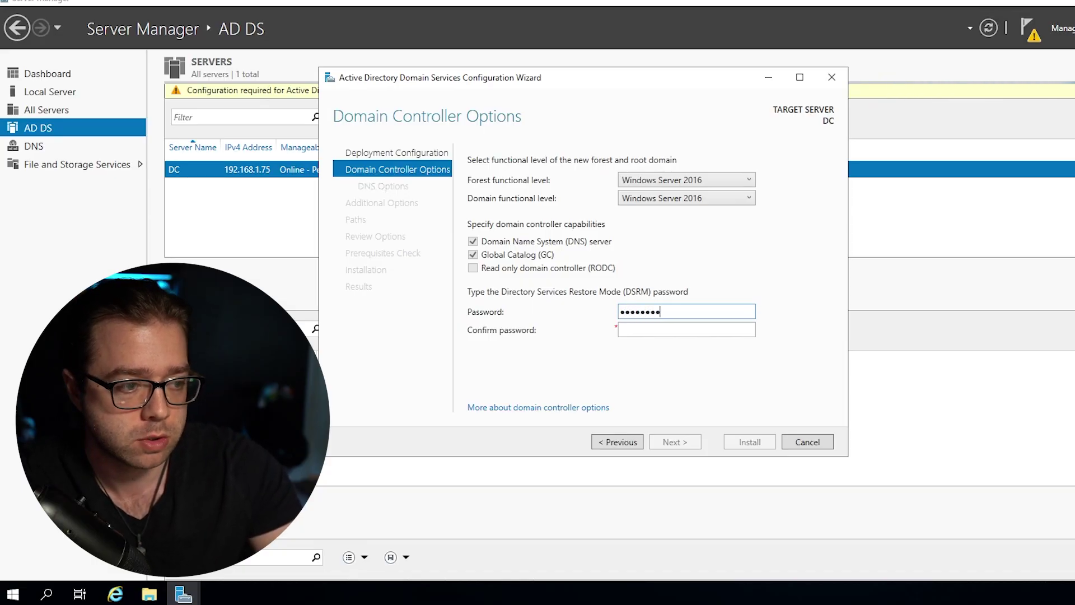
pyautogui.press('Tab')
pyautogui.write('P@ssw0rd')
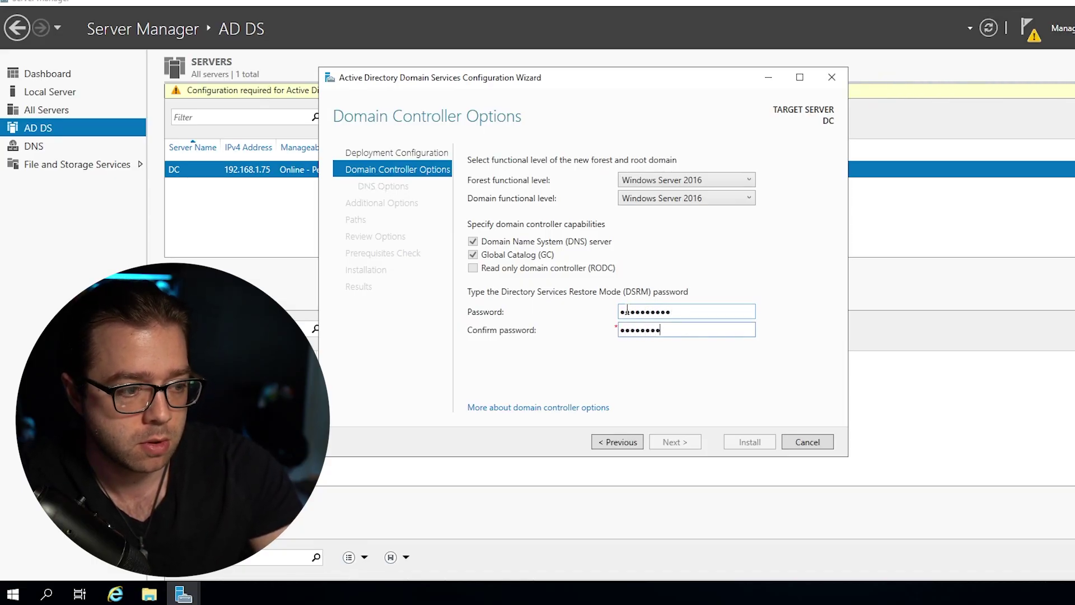
pyautogui.click(675, 441)
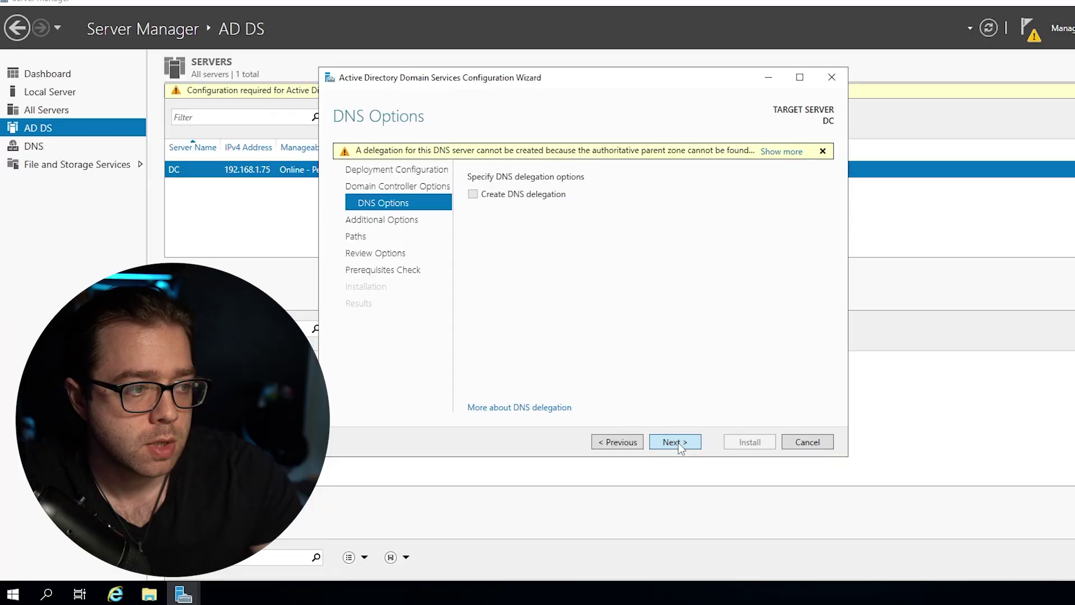
# Accept the default NetBIOS name, database/log/SYSVOL paths and reviewed options.
pyautogui.click(674, 442)
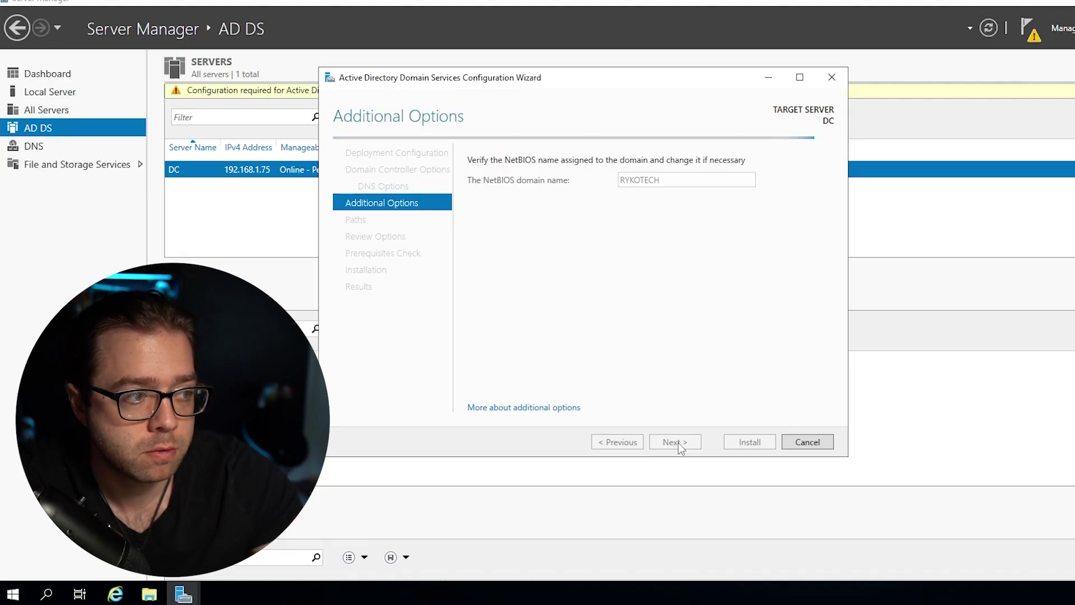
pyautogui.click(678, 442)
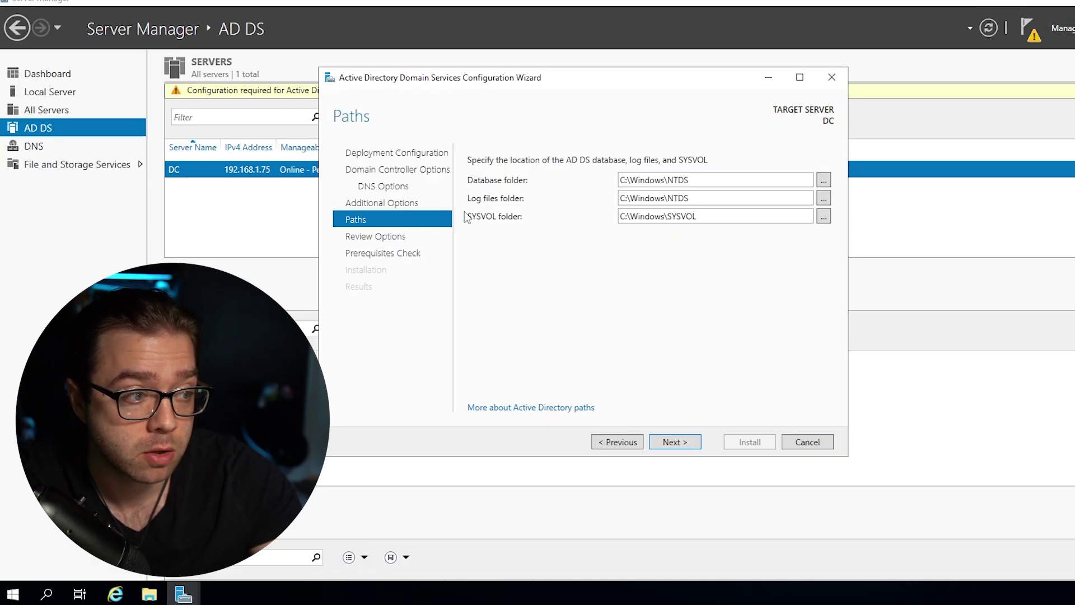
pyautogui.click(676, 441)
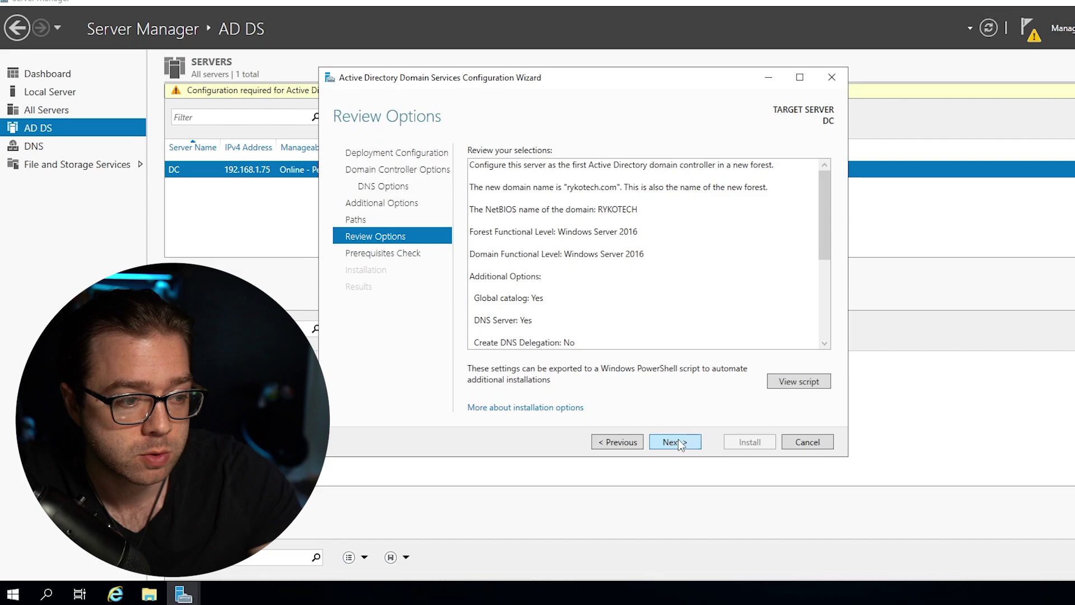
pyautogui.click(676, 441)
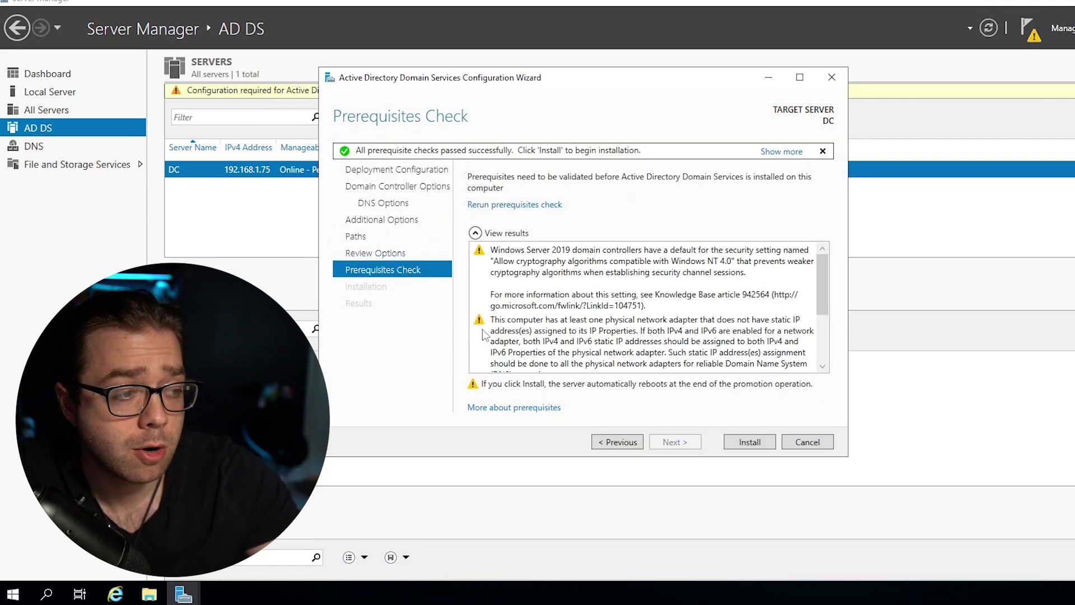
# Review the prerequisite check results and install the domain controller for rykotech.com.
pyautogui.scroll(-3, 638, 313)
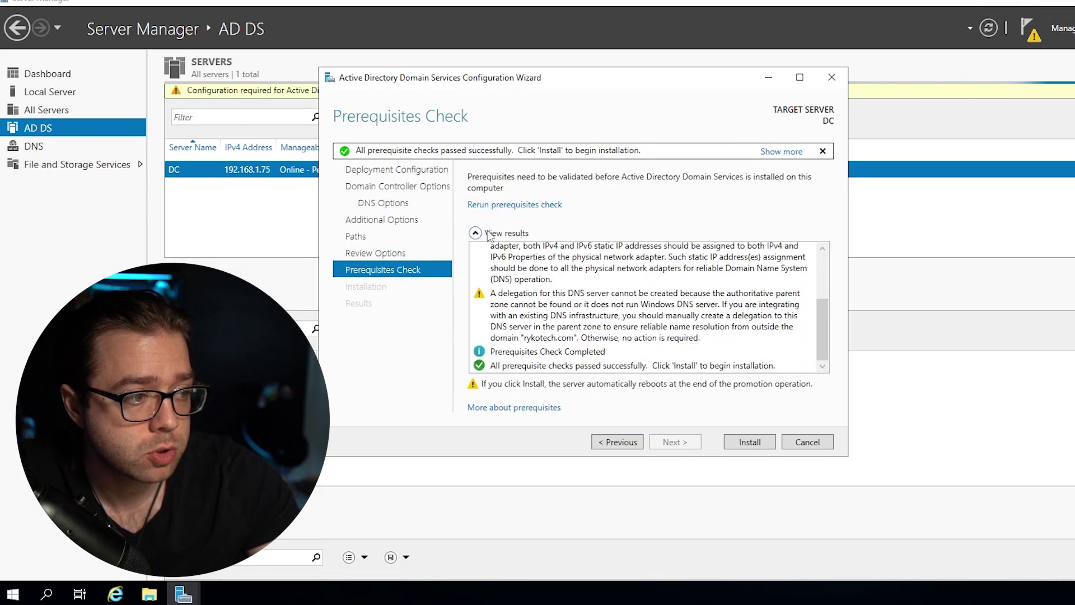
pyautogui.scroll(2, 523, 303)
pyautogui.scroll(-1, 547, 280)
pyautogui.scroll(-1, 548, 280)
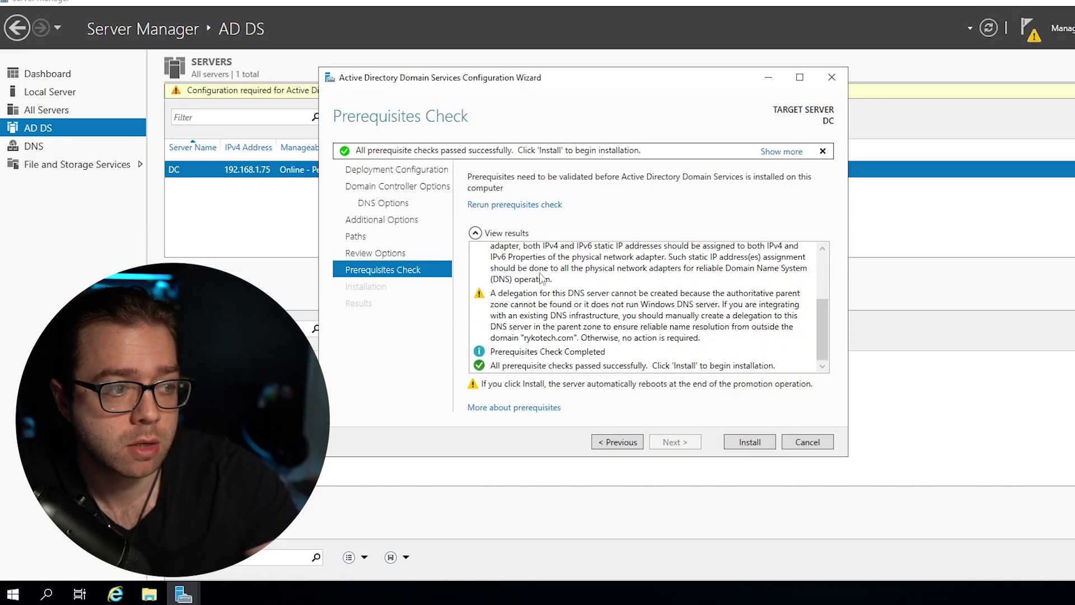
pyautogui.scroll(3, 512, 291)
pyautogui.scroll(-5, 497, 280)
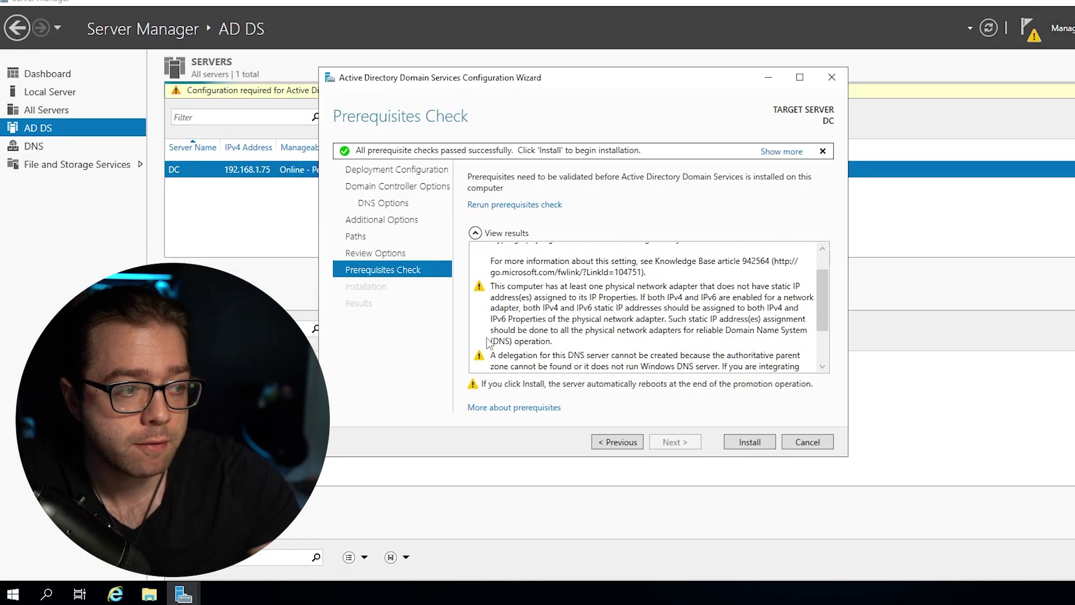
pyautogui.click(747, 443)
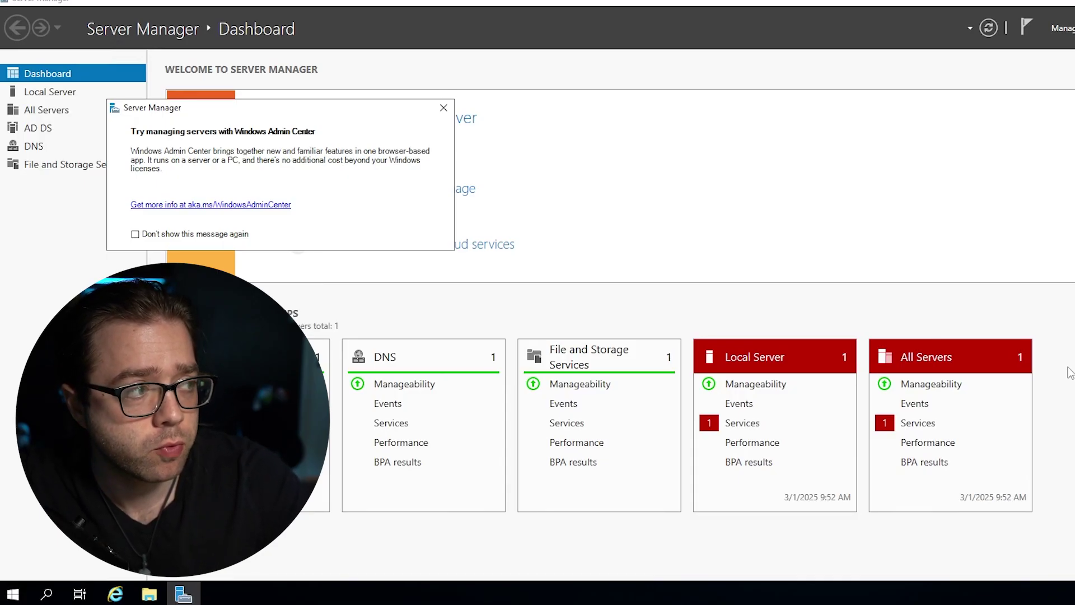
# Dismiss the Windows Admin Center notice and launch Active Directory Users and Computers from Tools.
pyautogui.click(444, 108)
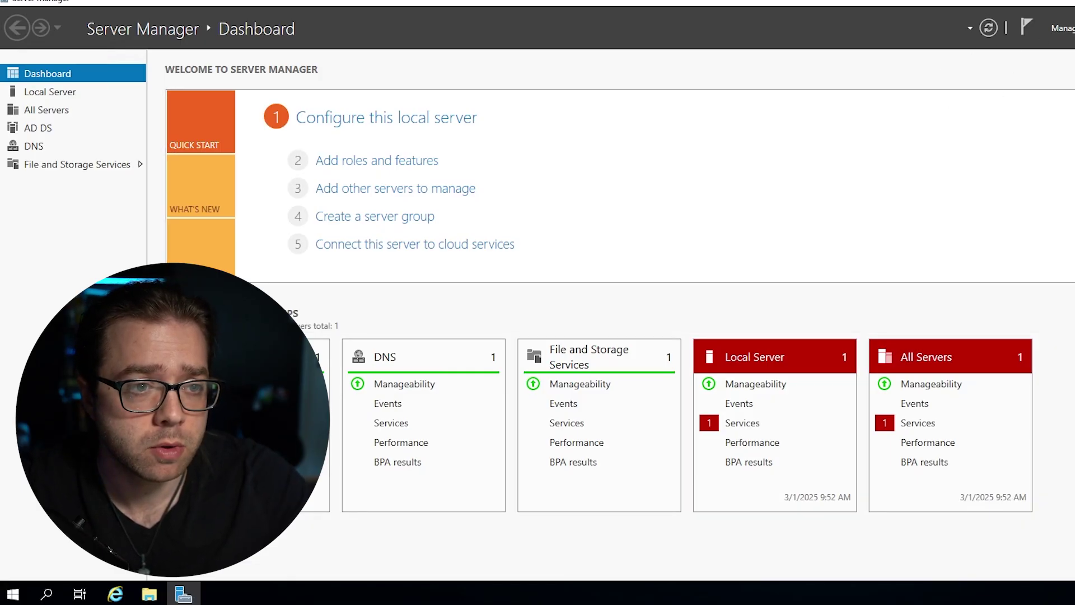
pyautogui.click(1073, 28)
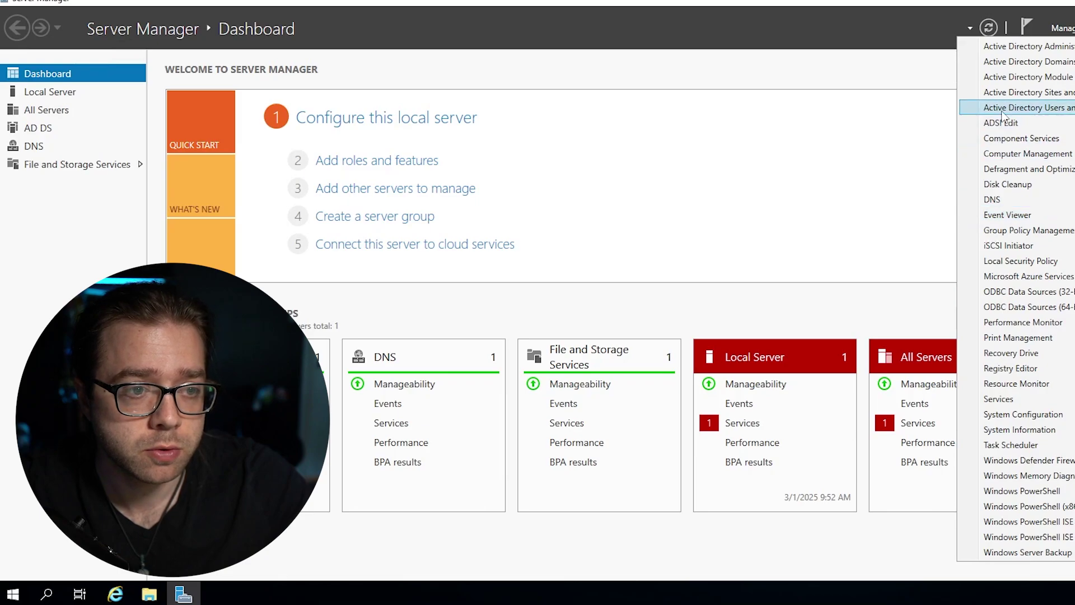
pyautogui.click(1014, 109)
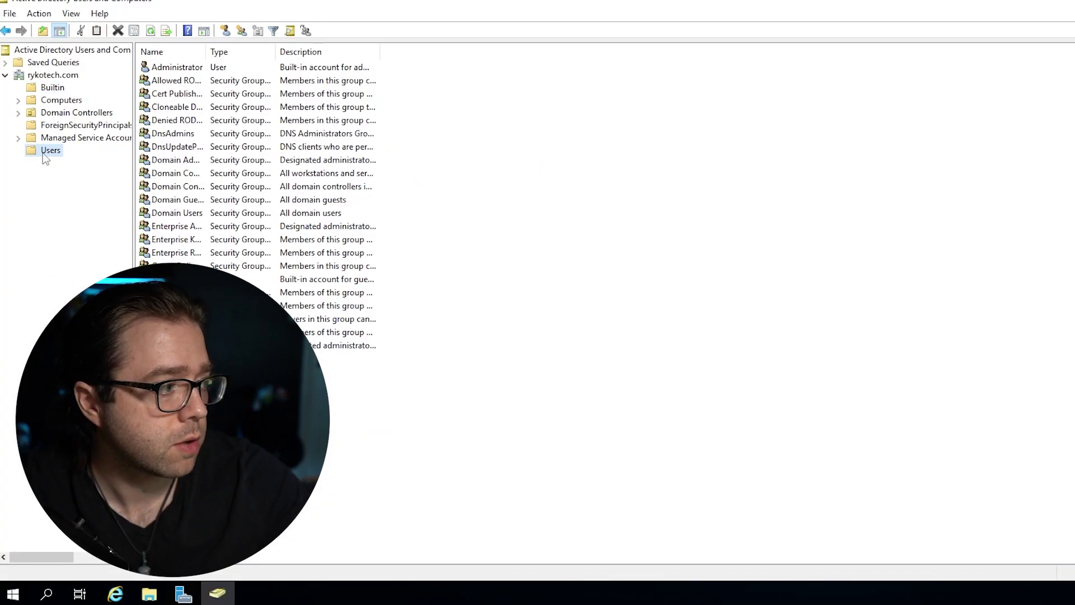
# Create a new user in the Users container, filling in first name, last name and logon name.
pyautogui.rightClick(44, 153)
pyautogui.moveTo(114, 197)
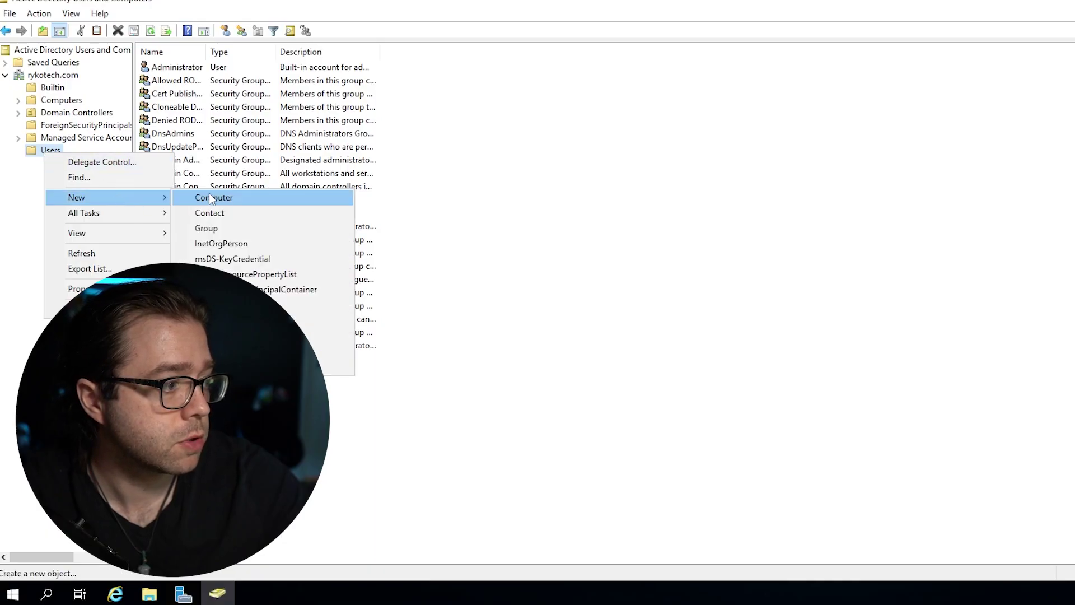
pyautogui.click(210, 350)
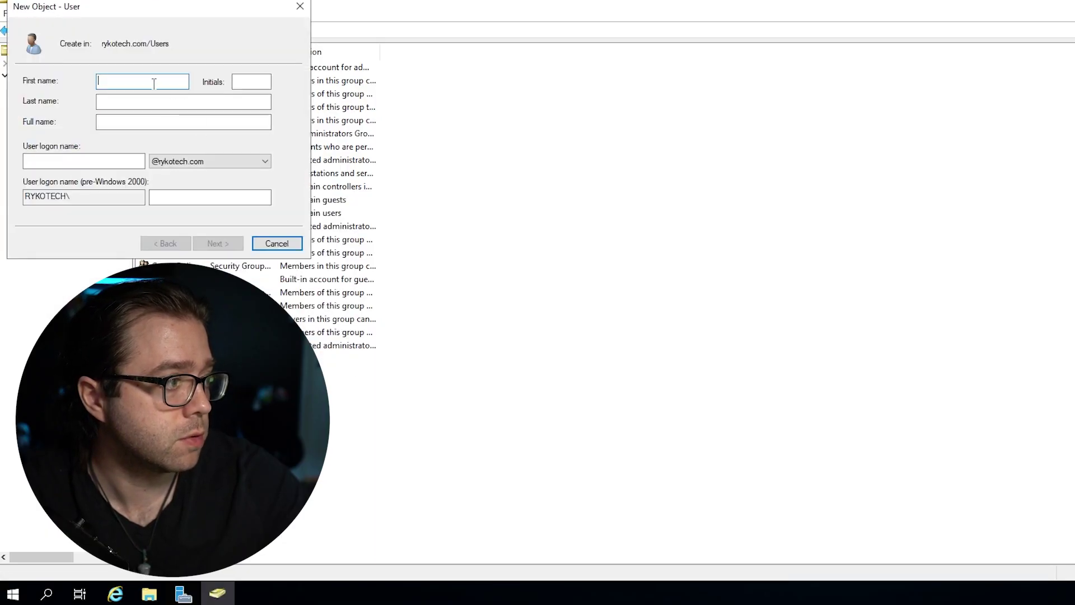
pyautogui.write('ryan')
pyautogui.press('Tab')
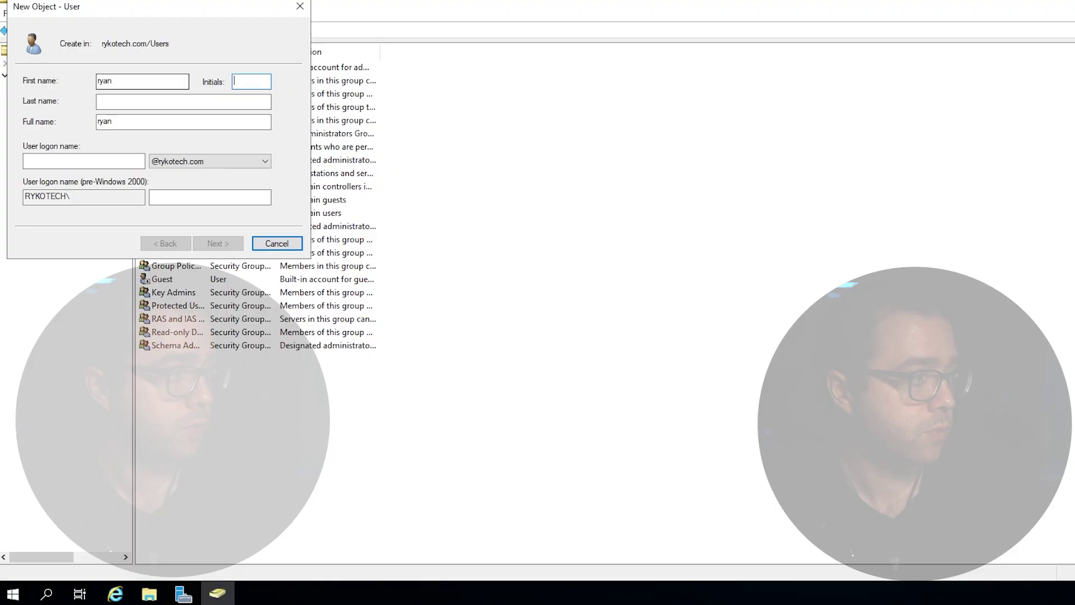
pyautogui.press('Tab')
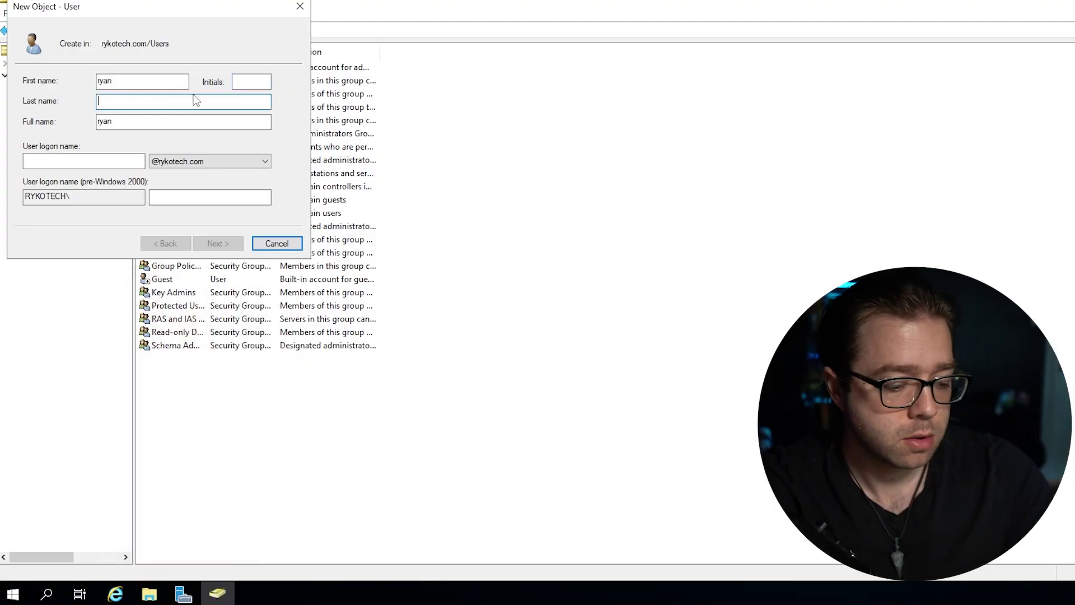
pyautogui.write('tech')
pyautogui.press('Tab')
pyautogui.press('Tab')
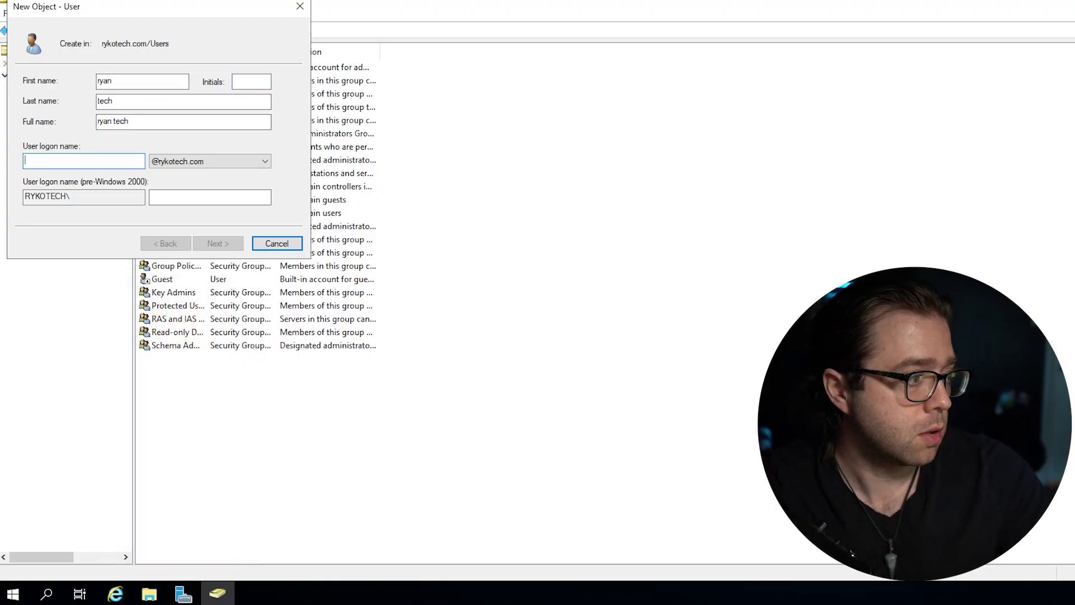
pyautogui.write('rykotech')
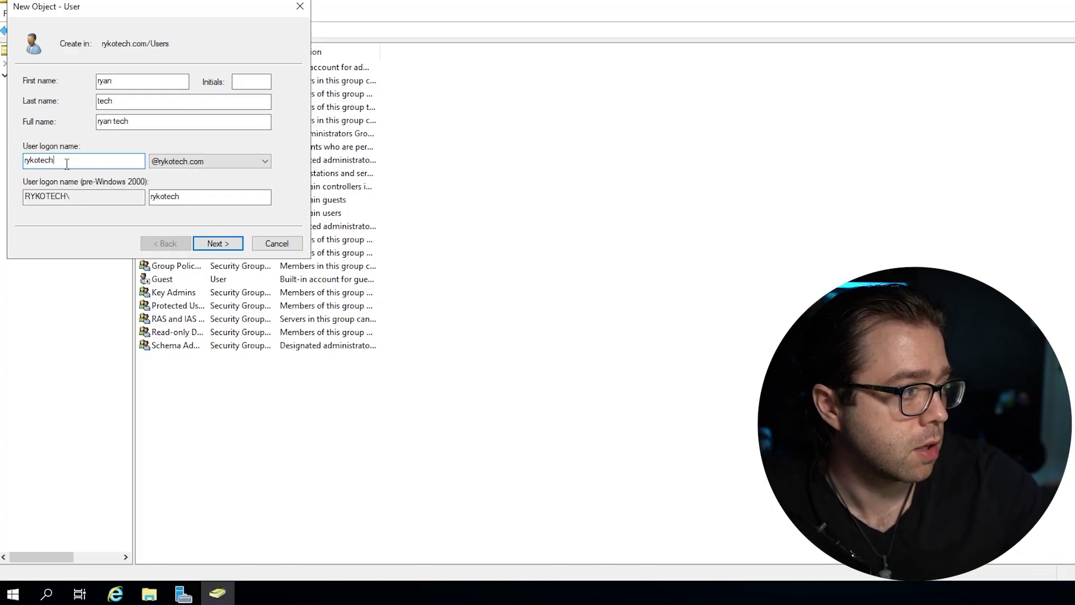
pyautogui.hotkey('ctrl', 'a')
pyautogui.write('Ryko')
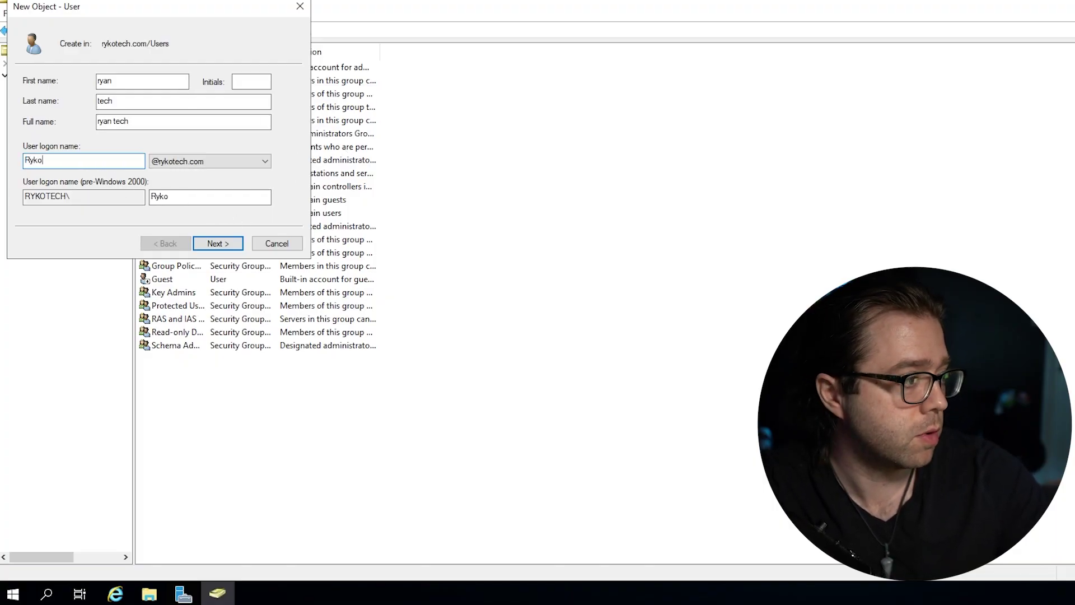
# Set the user's password, clear 'must change password at next logon', and finish creating the account.
pyautogui.click(217, 243)
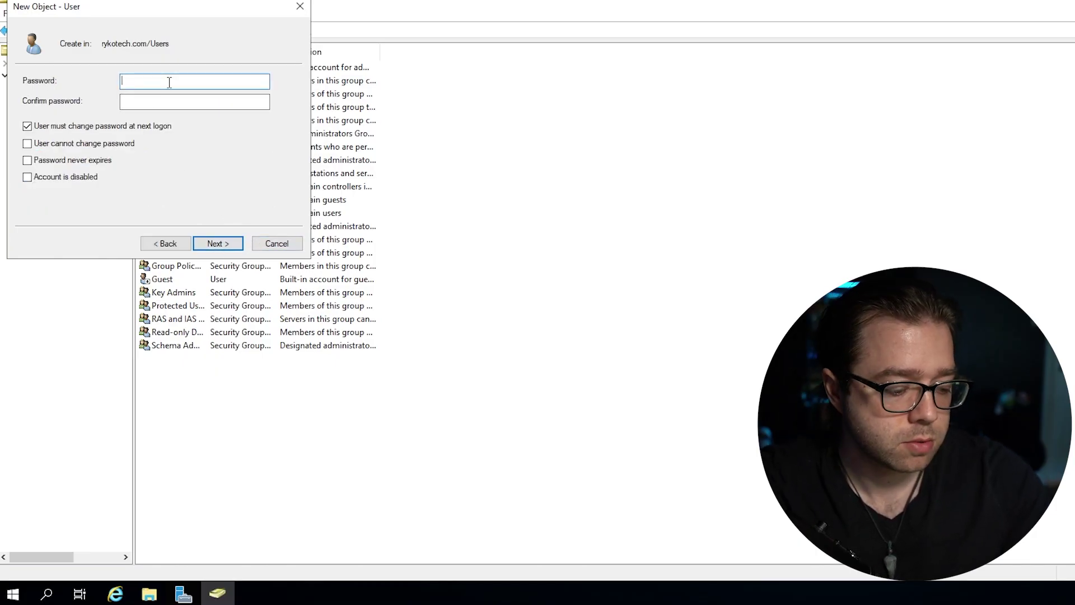
pyautogui.write('••••••••••')
pyautogui.press('Tab')
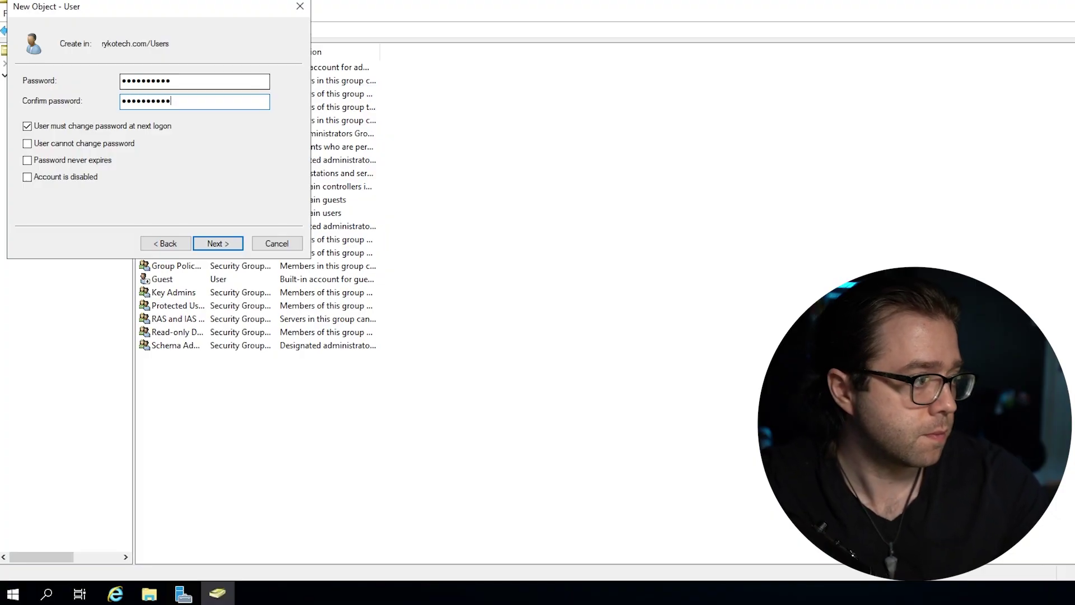
pyautogui.click(48, 128)
pyautogui.click(218, 243)
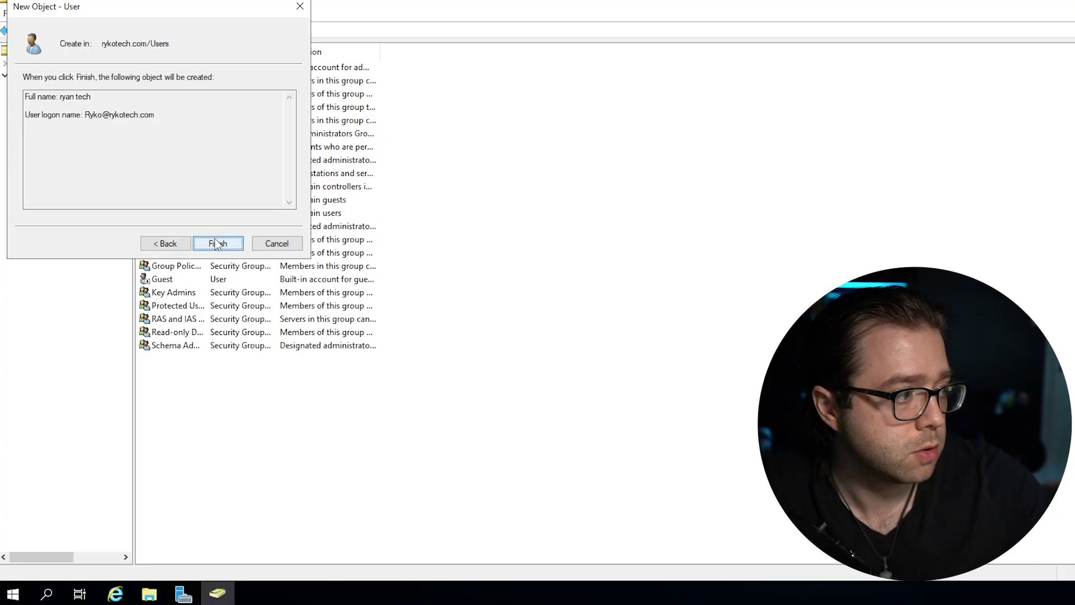
pyautogui.click(217, 243)
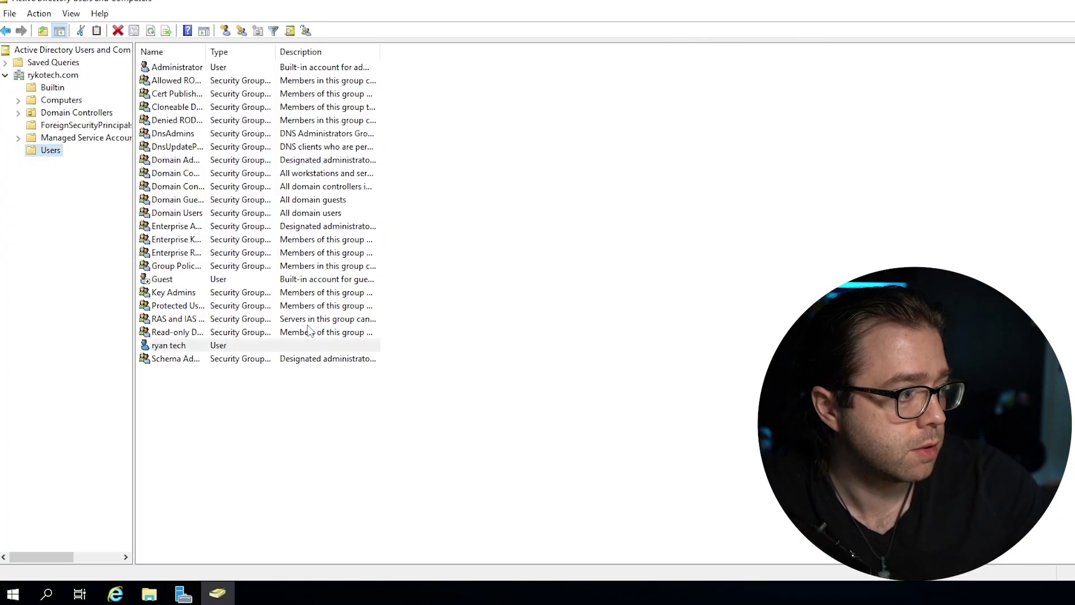
# Open the Properties of the new user account.
pyautogui.click(198, 349)
pyautogui.rightClick(175, 345)
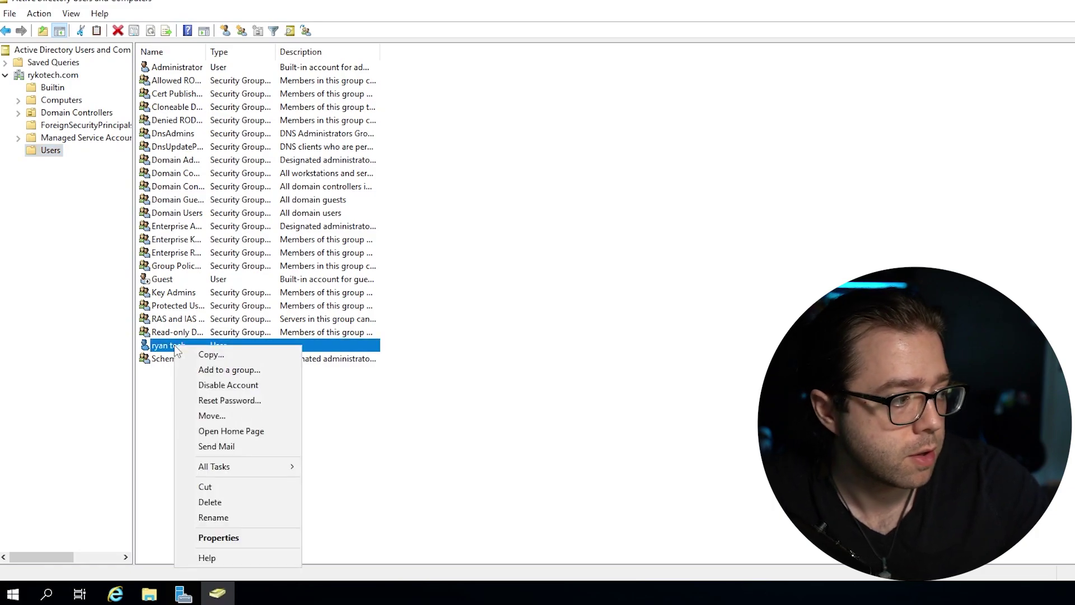
pyautogui.click(175, 322)
pyautogui.click(168, 345)
pyautogui.rightClick(165, 346)
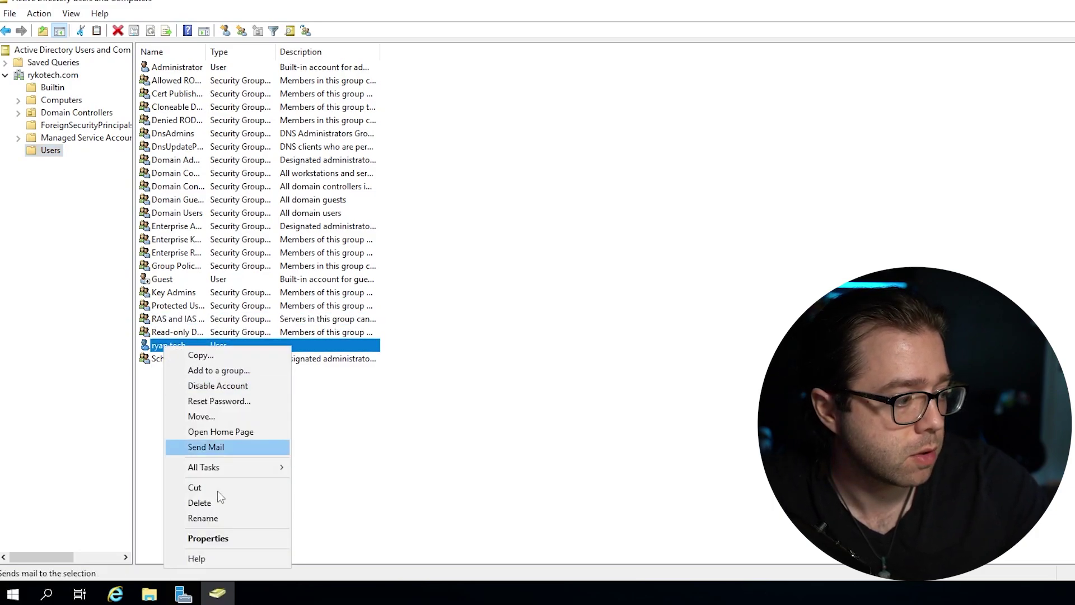
pyautogui.click(220, 542)
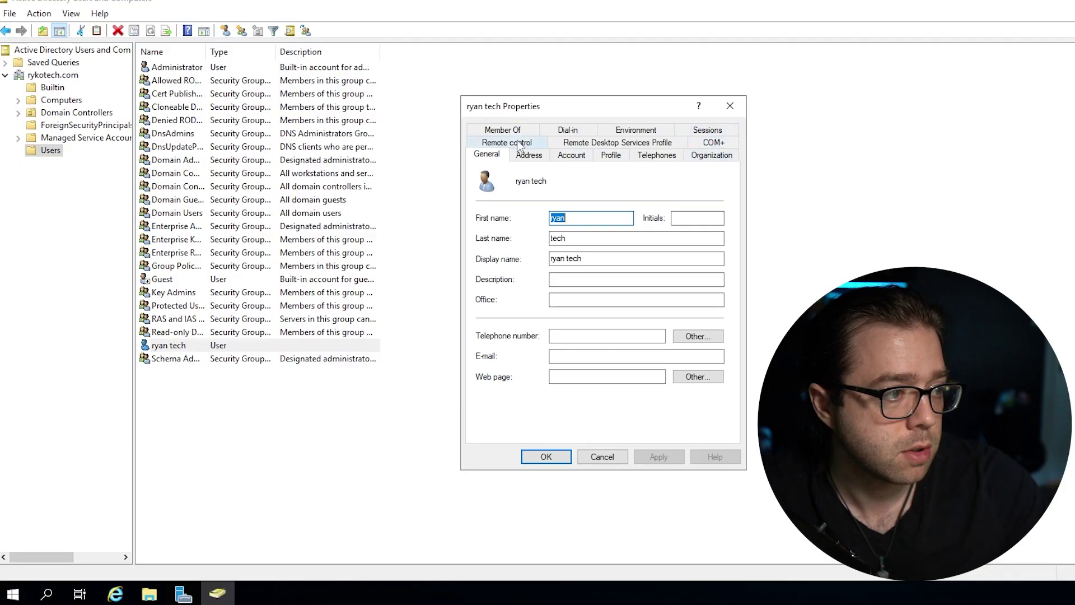
# Add the user to the Domain Admins group on Member Of, applying and closing the properties.
pyautogui.click(504, 131)
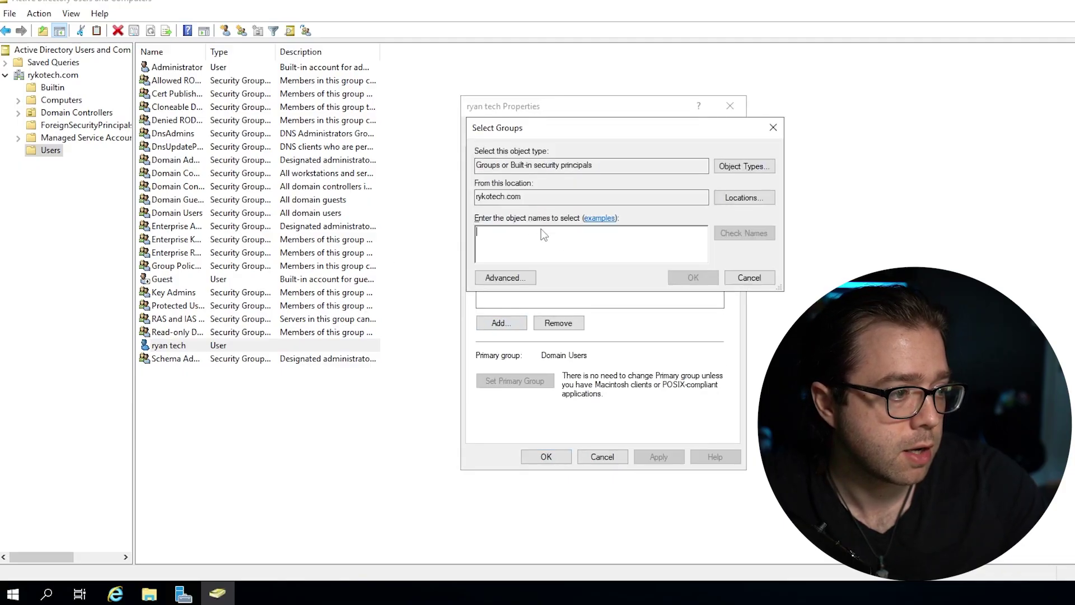
pyautogui.write('domain')
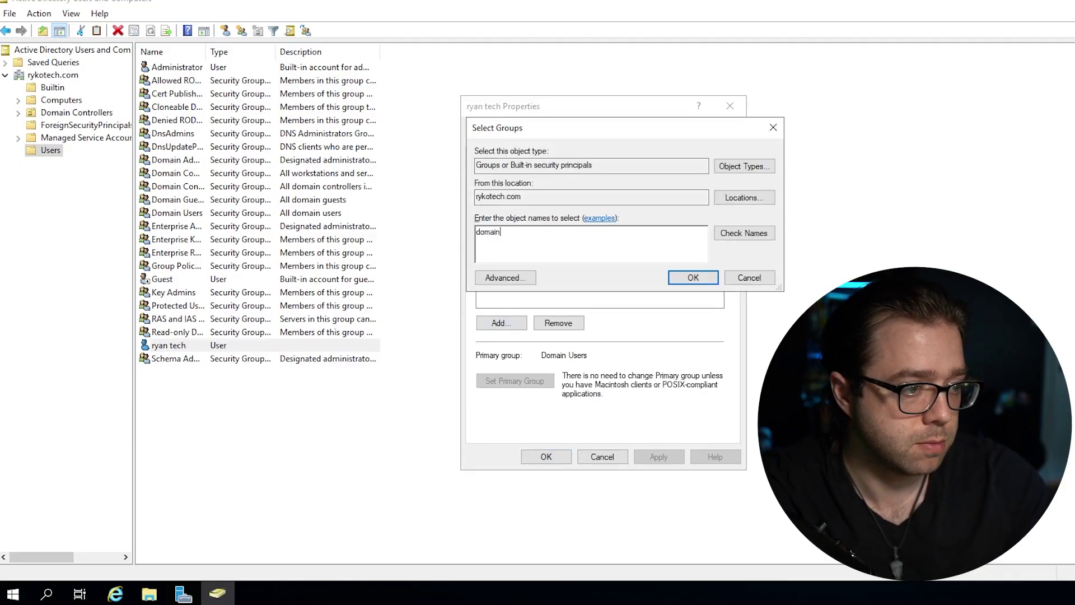
pyautogui.press('Return')
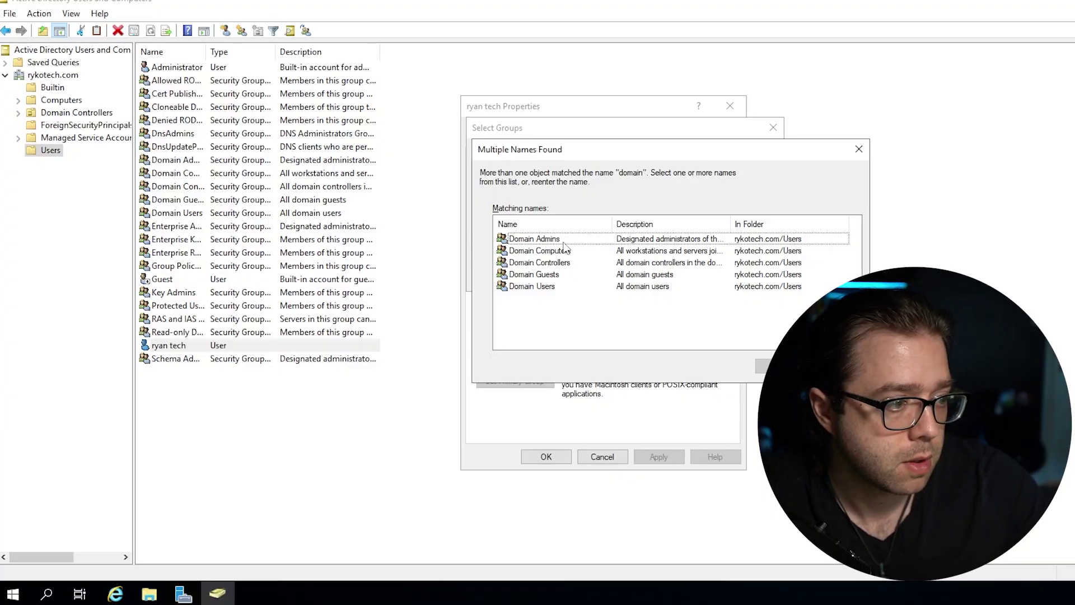
pyautogui.click(566, 241)
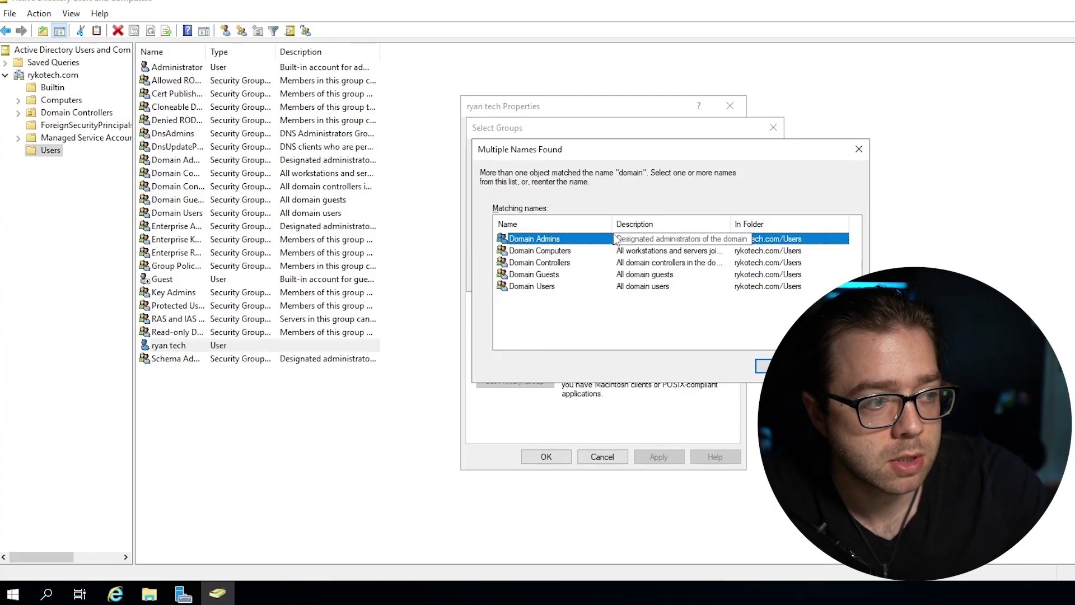
pyautogui.press('Return')
pyautogui.press('Return')
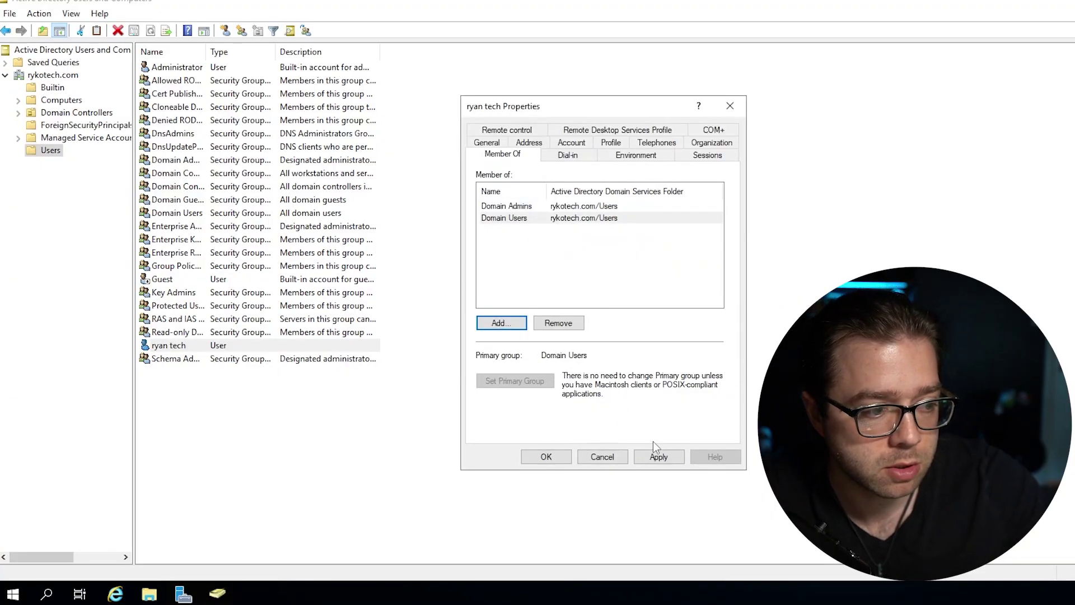
pyautogui.click(653, 456)
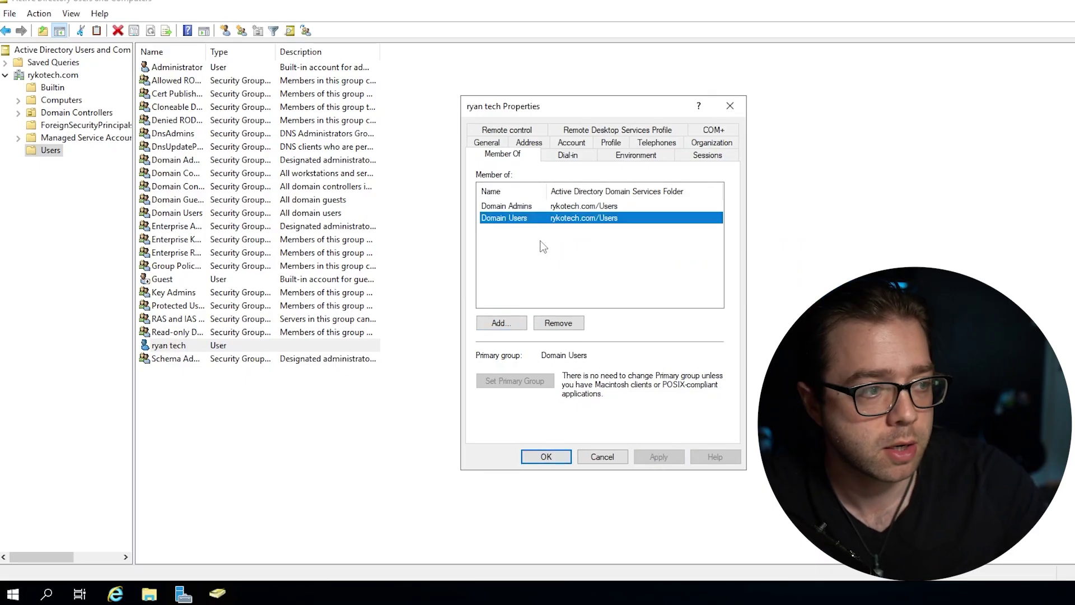
pyautogui.click(546, 457)
pyautogui.click(332, 430)
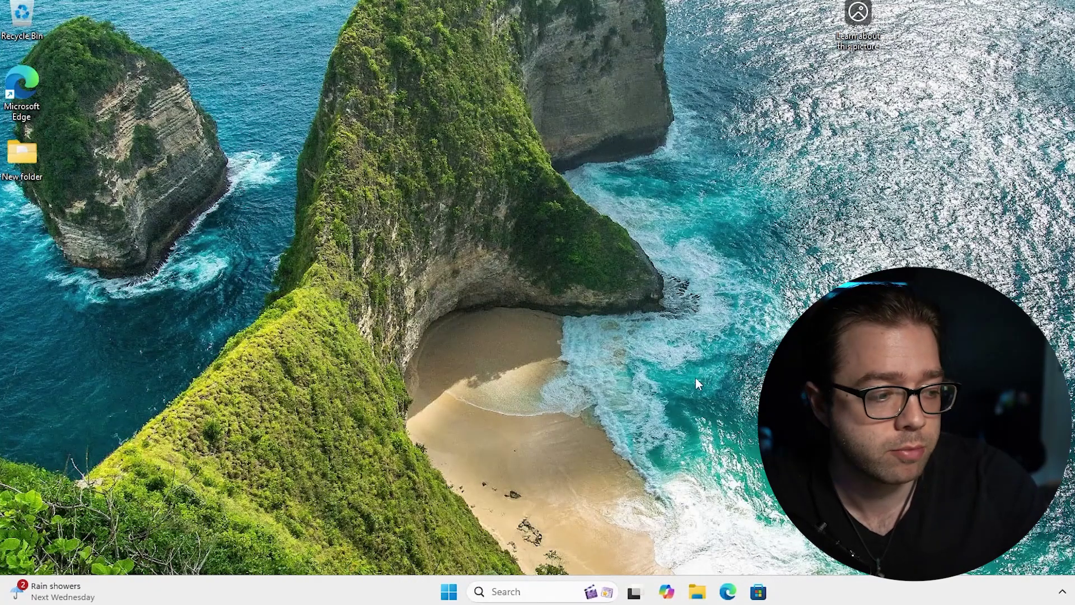
# Launch Command Prompt by running cmd from the Start button's Run box.
pyautogui.rightClick(448, 591)
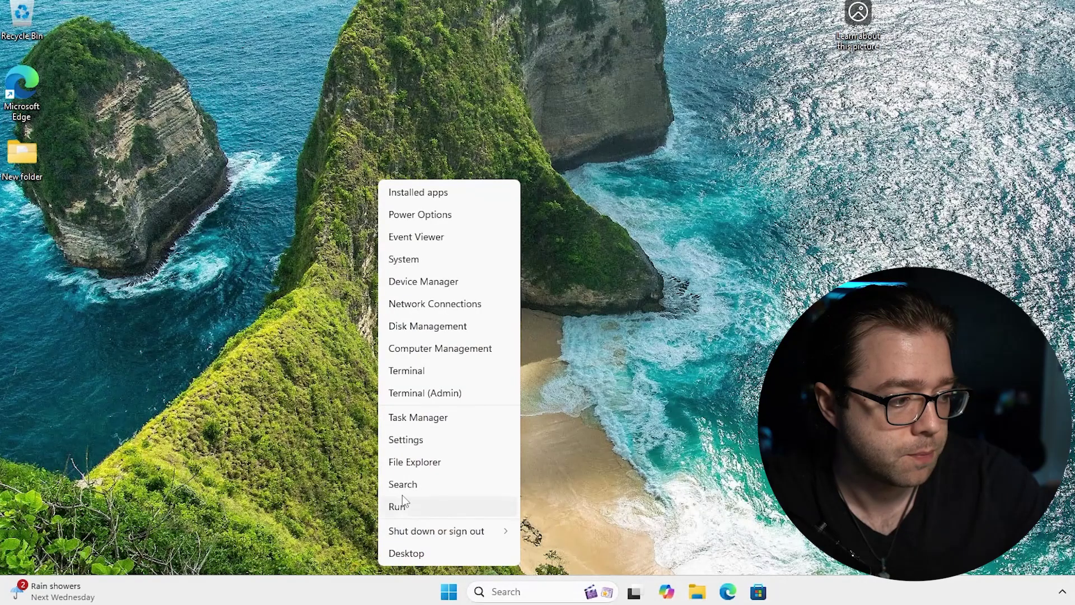
pyautogui.click(442, 505)
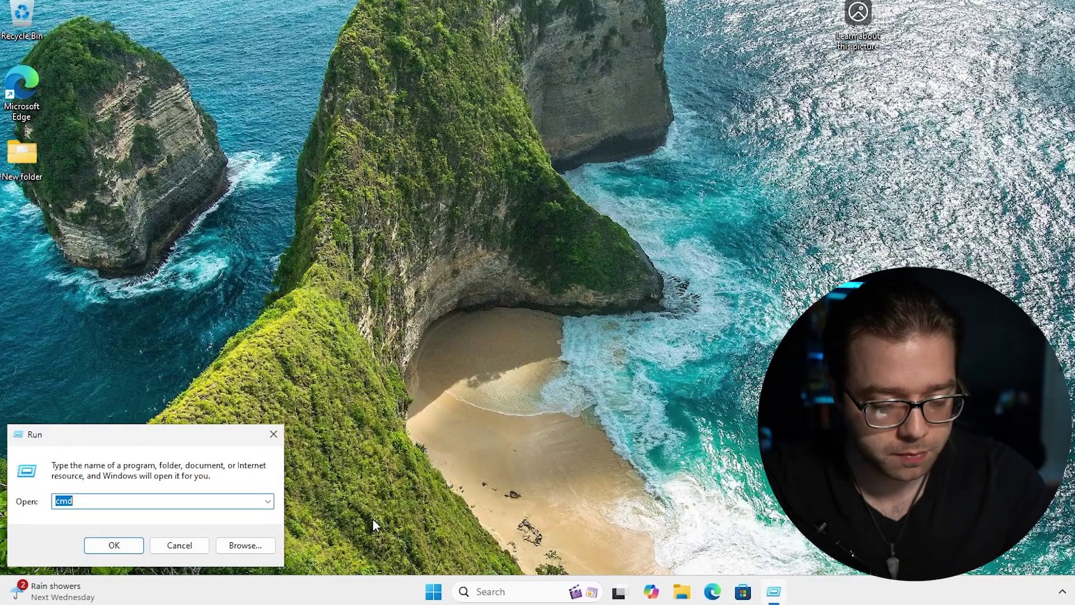
pyautogui.write('cmd')
pyautogui.press('Return')
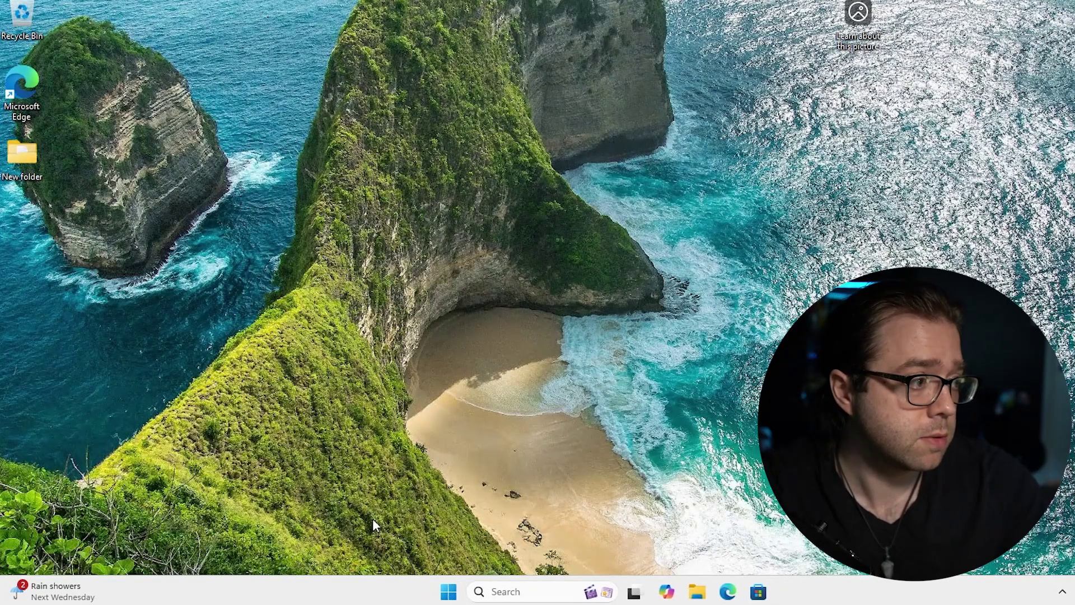
# Run ping DC and highlight the replying server address 192.168.1.75.
pyautogui.write('ping DC')
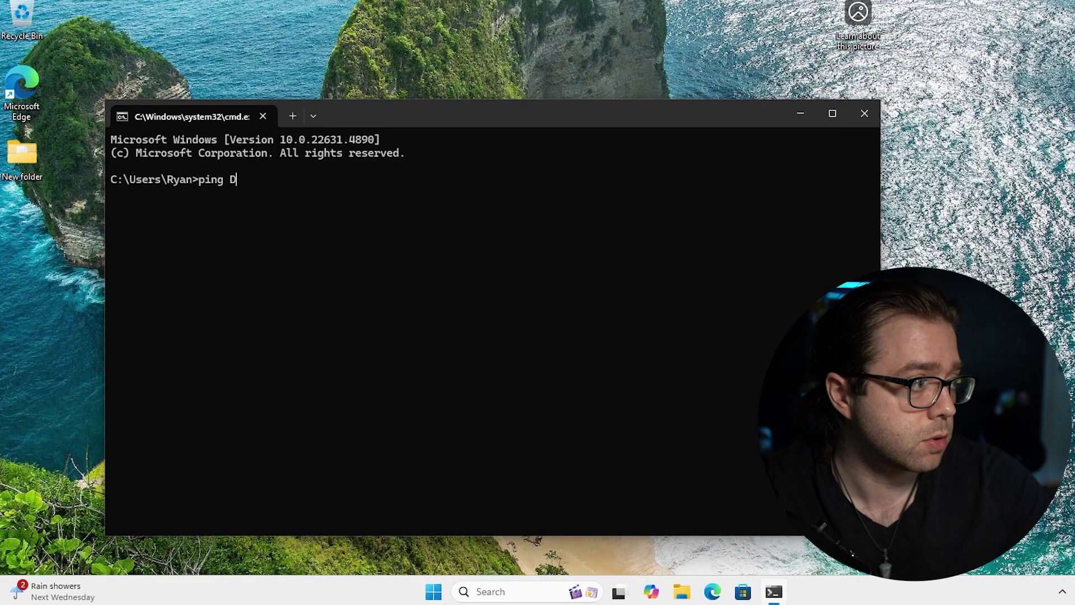
pyautogui.press('Return')
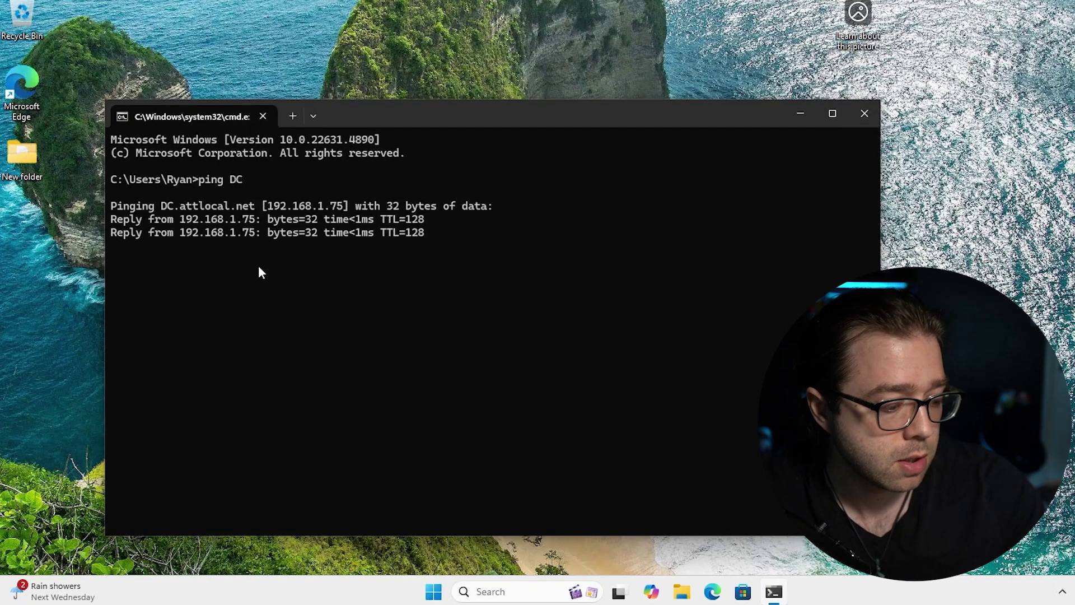
pyautogui.write('c')
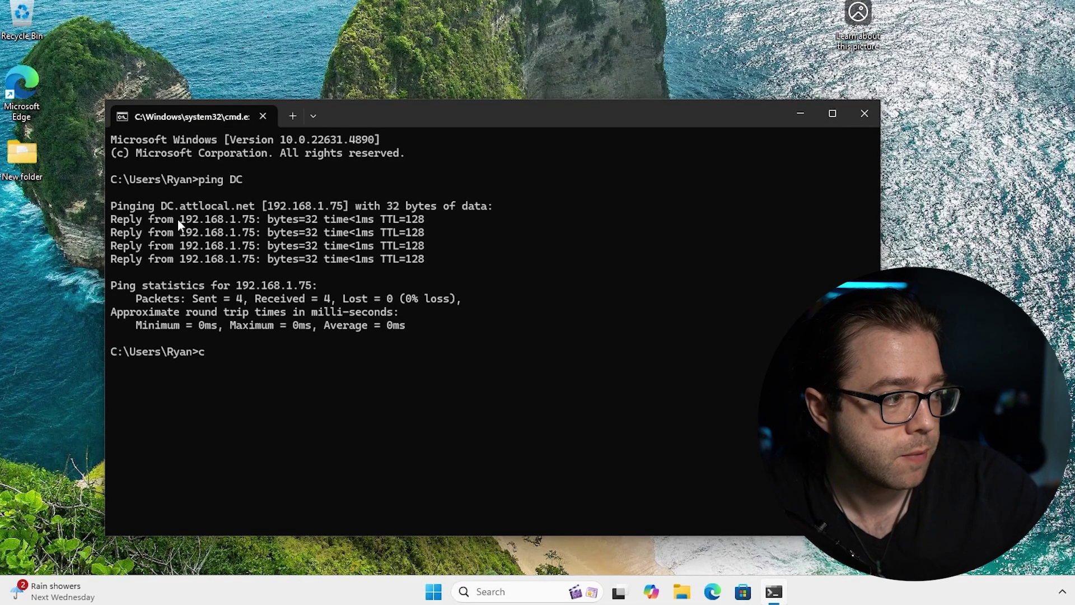
pyautogui.moveTo(177, 218); pyautogui.dragTo(262, 220)
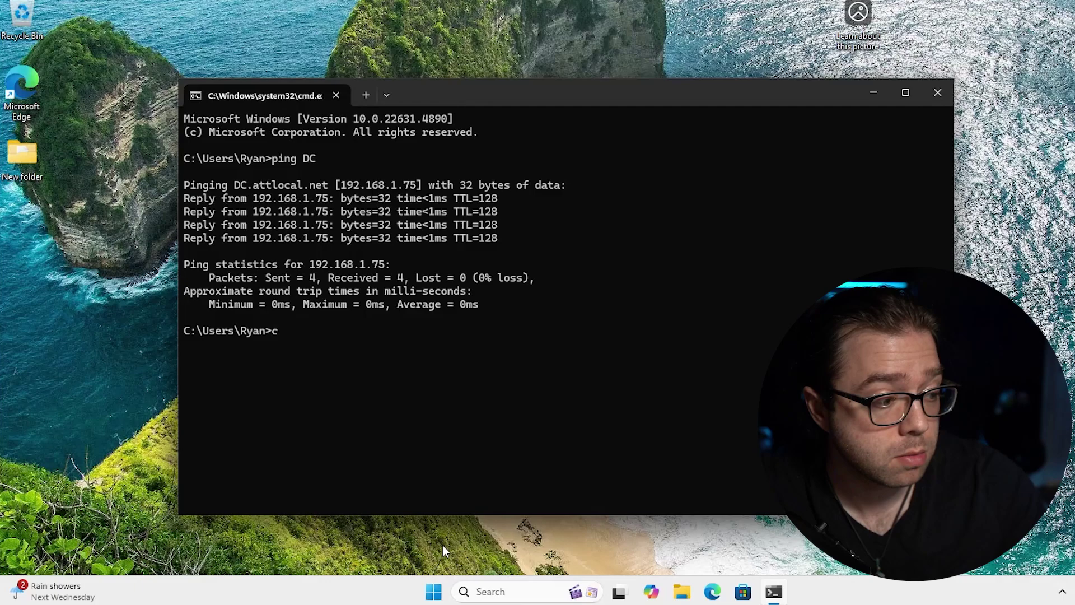
pyautogui.click(428, 591)
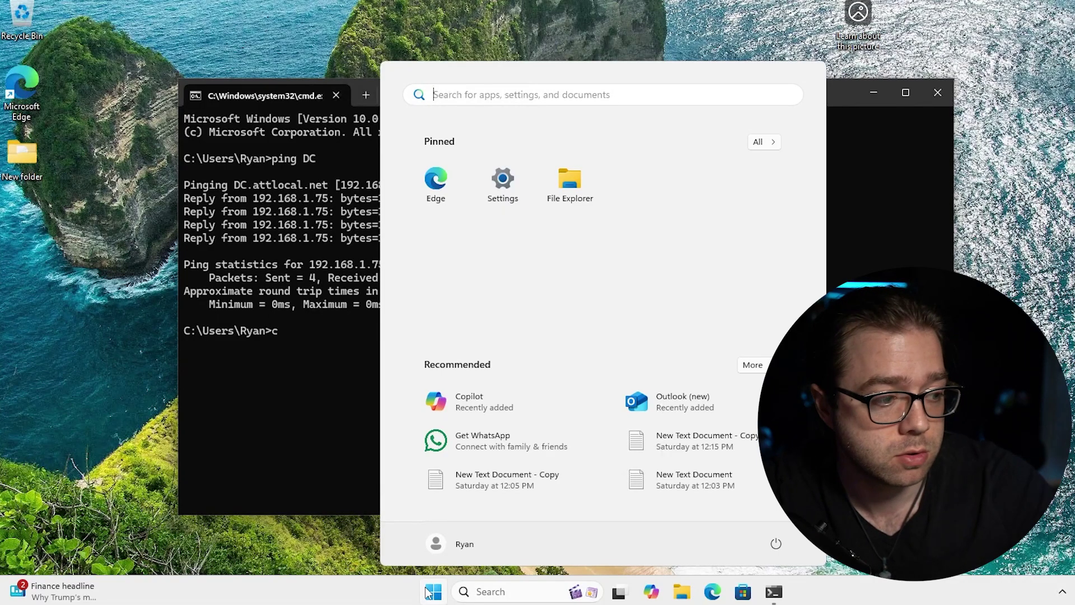
# Open maximized Settings at System > About for PC1, then open and cancel Rename this PC.
pyautogui.click(493, 187)
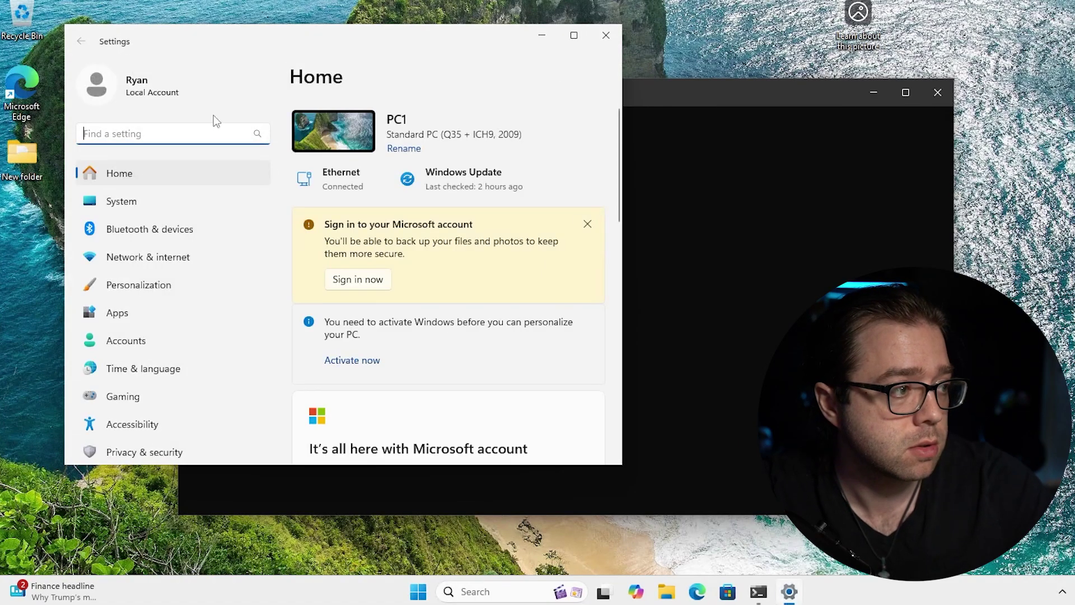
pyautogui.click(226, 207)
pyautogui.click(574, 35)
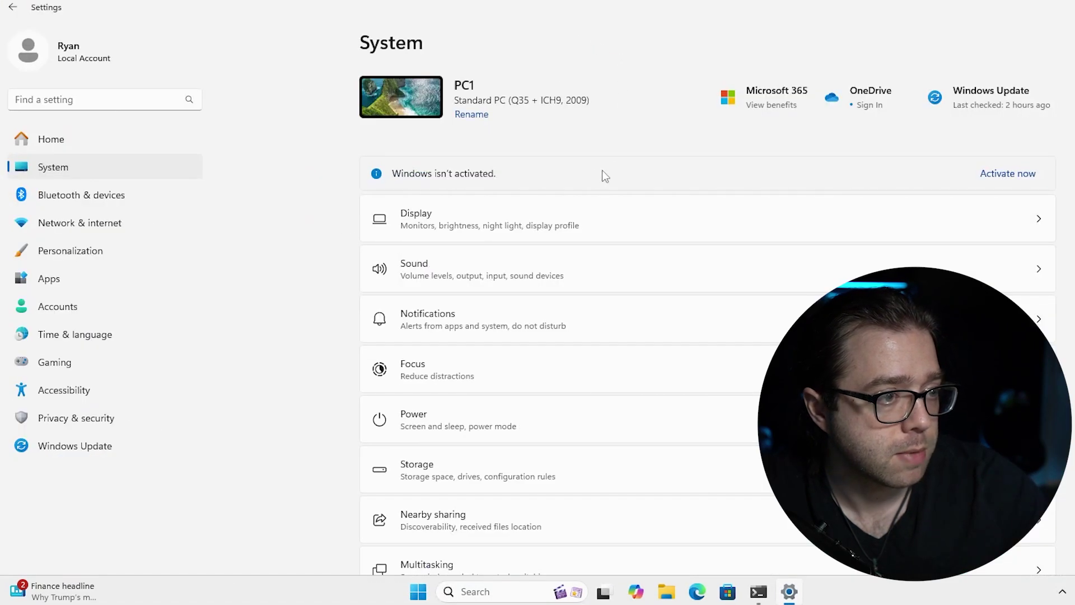
pyautogui.scroll(-10, 600, 347)
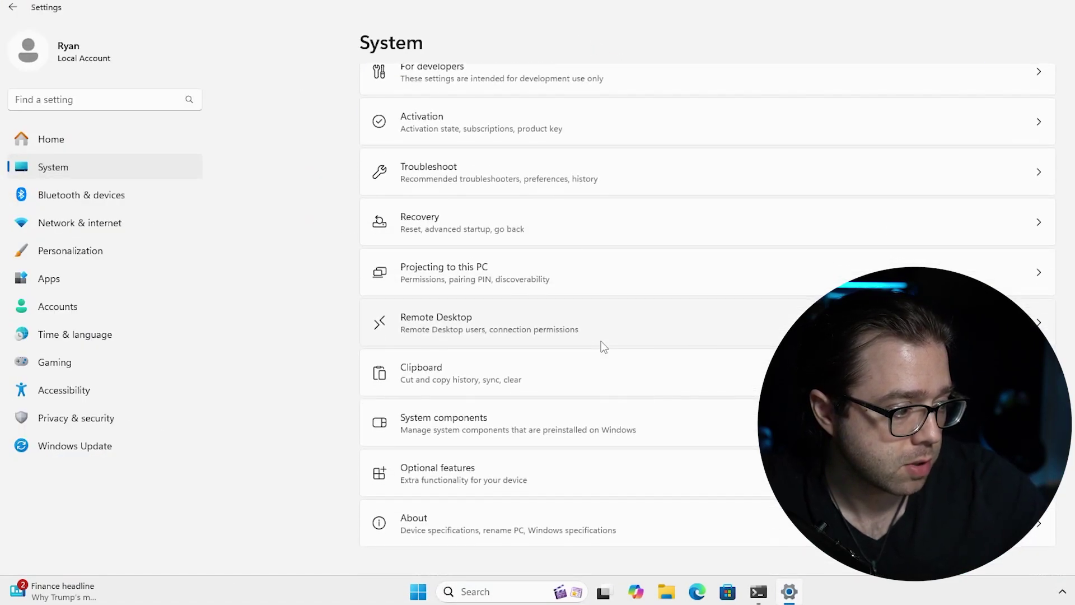
pyautogui.click(455, 529)
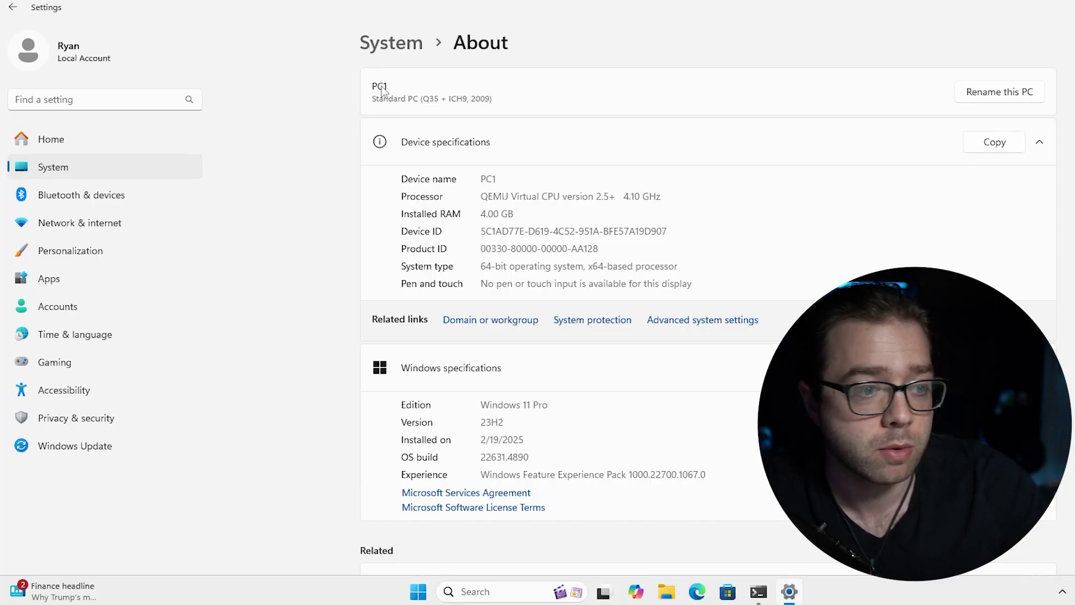
pyautogui.click(1026, 98)
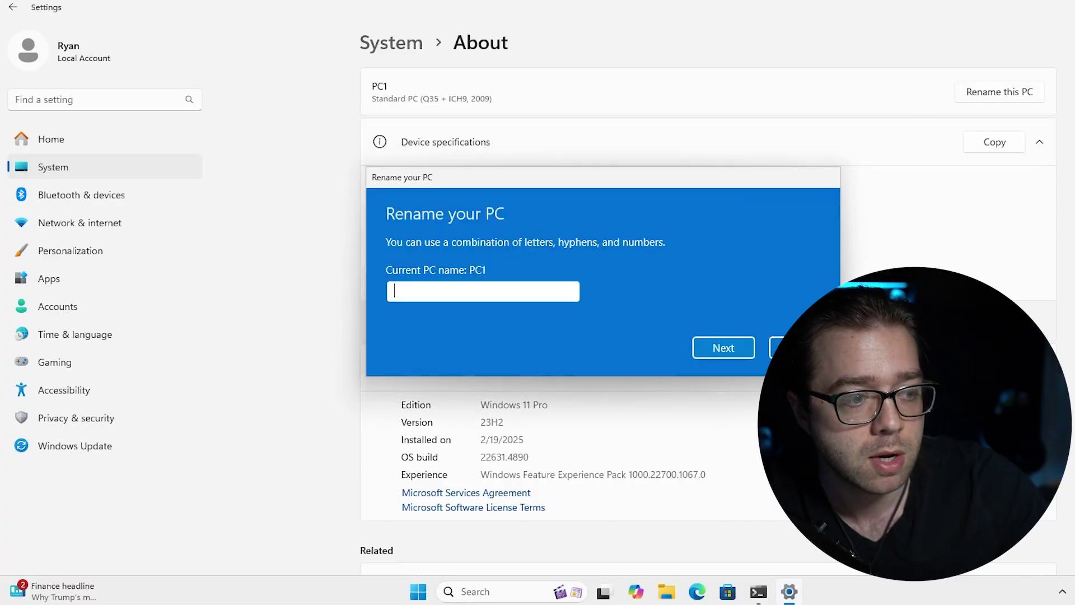
pyautogui.click(795, 347)
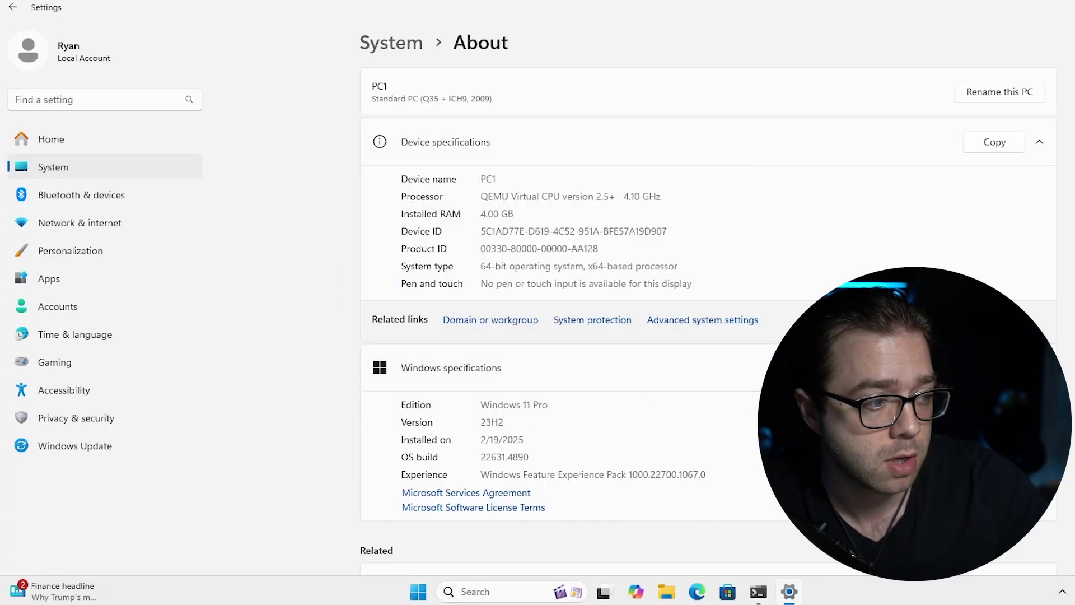
# In System Properties' Computer Name changes, try joining PC1 to the rykotech.com domain.
pyautogui.click(726, 330)
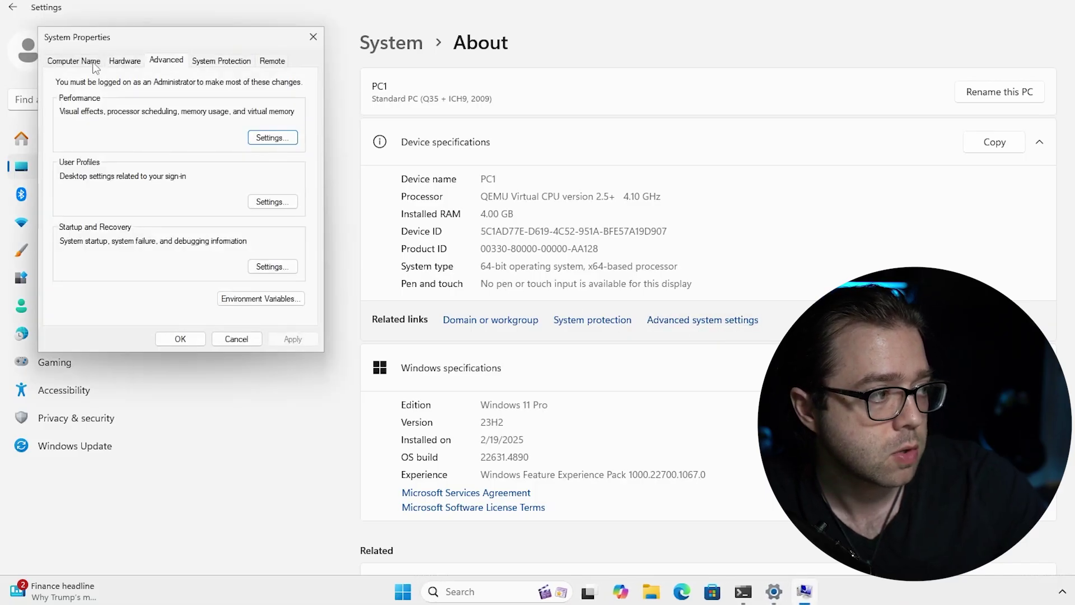
pyautogui.click(57, 62)
pyautogui.click(291, 231)
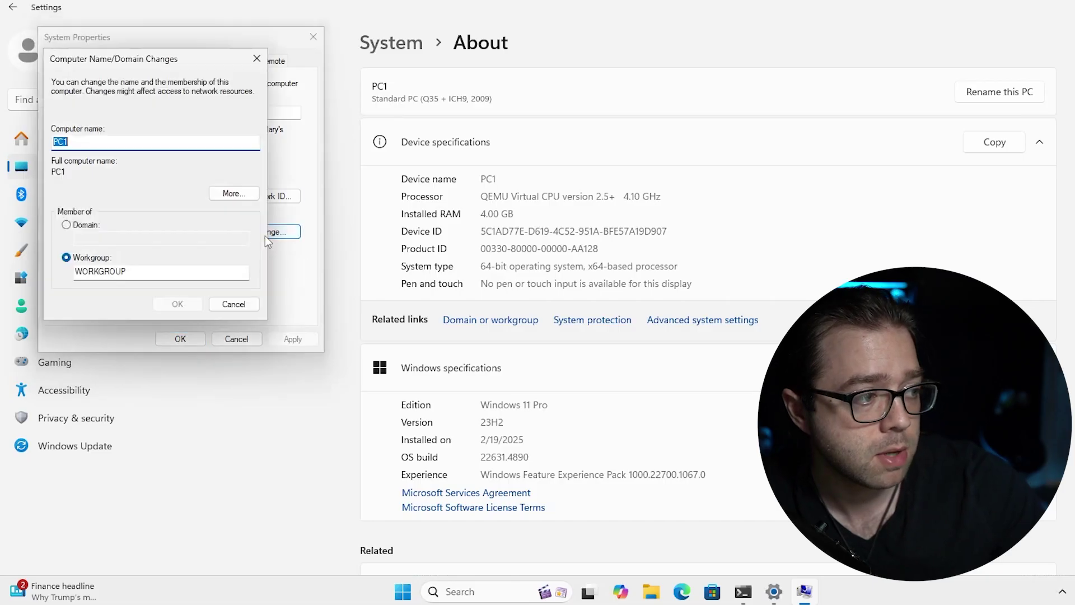
pyautogui.moveTo(103, 64); pyautogui.dragTo(606, 116)
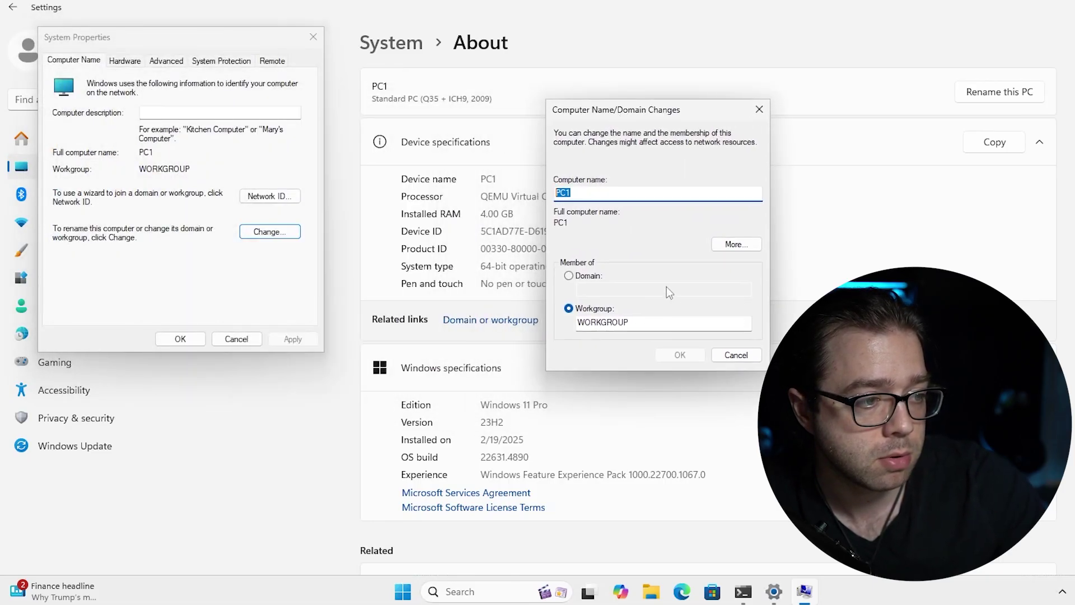
pyautogui.click(588, 276)
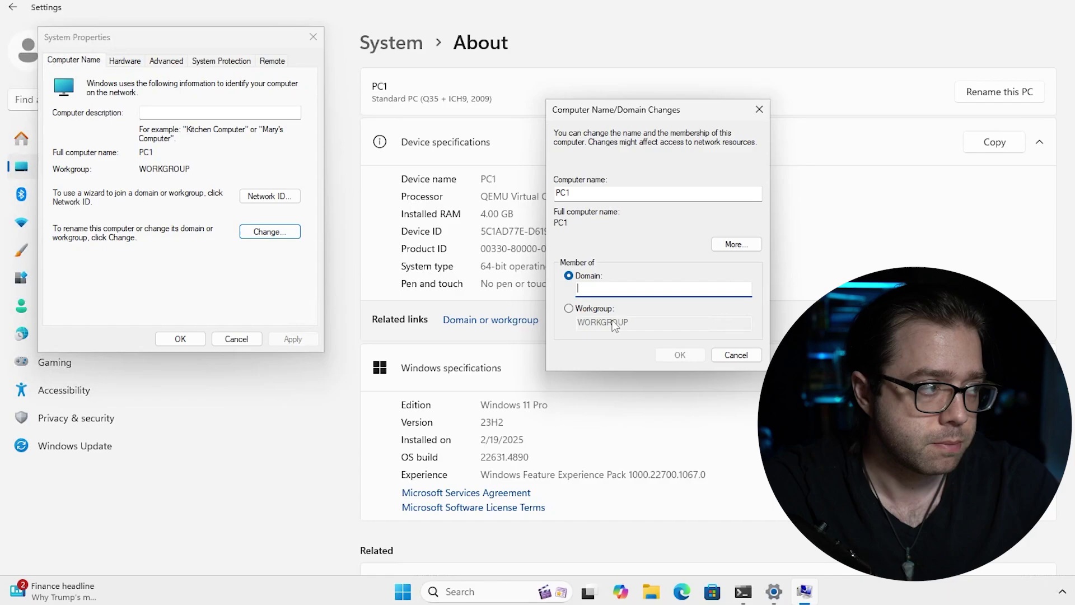
pyautogui.write('r')
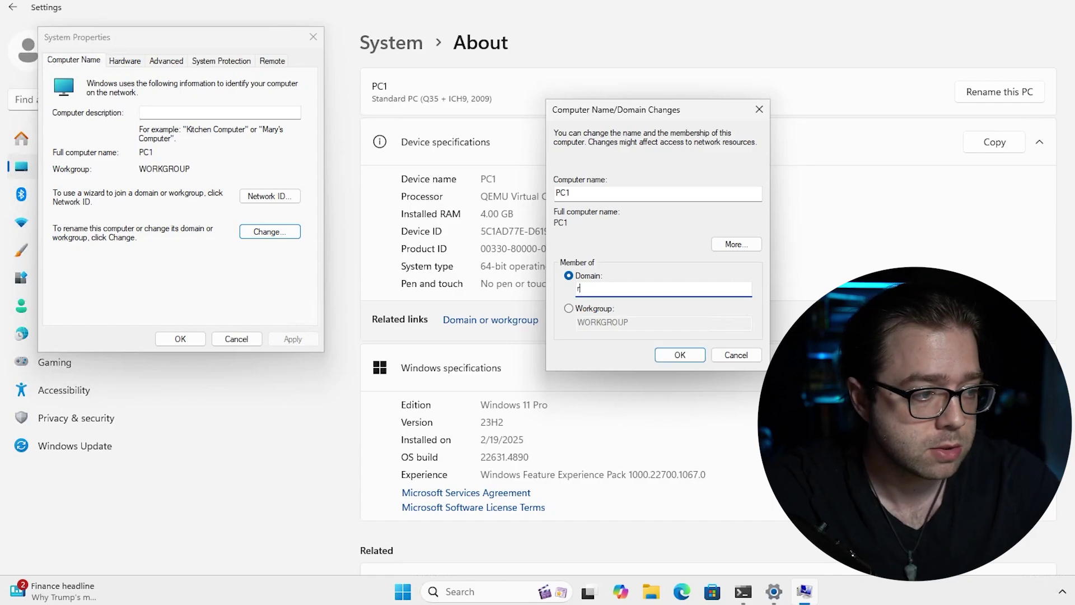
pyautogui.write('ykotech.com')
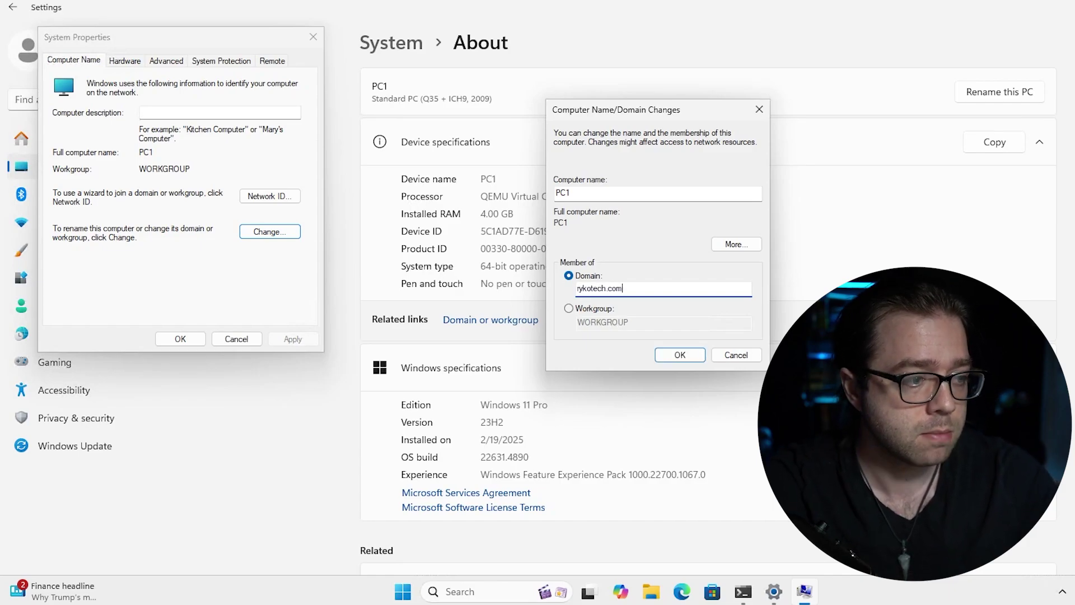
pyautogui.click(677, 352)
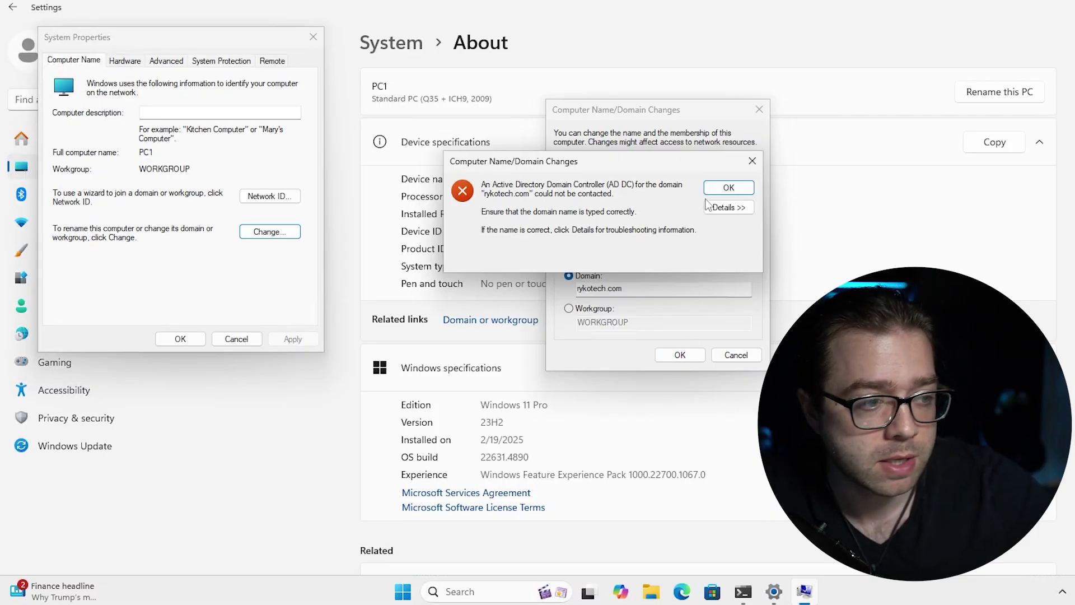
# Inspect the domain-controller-not-found error details, dismiss it, and cancel the domain change.
pyautogui.moveTo(606, 164); pyautogui.dragTo(685, 207)
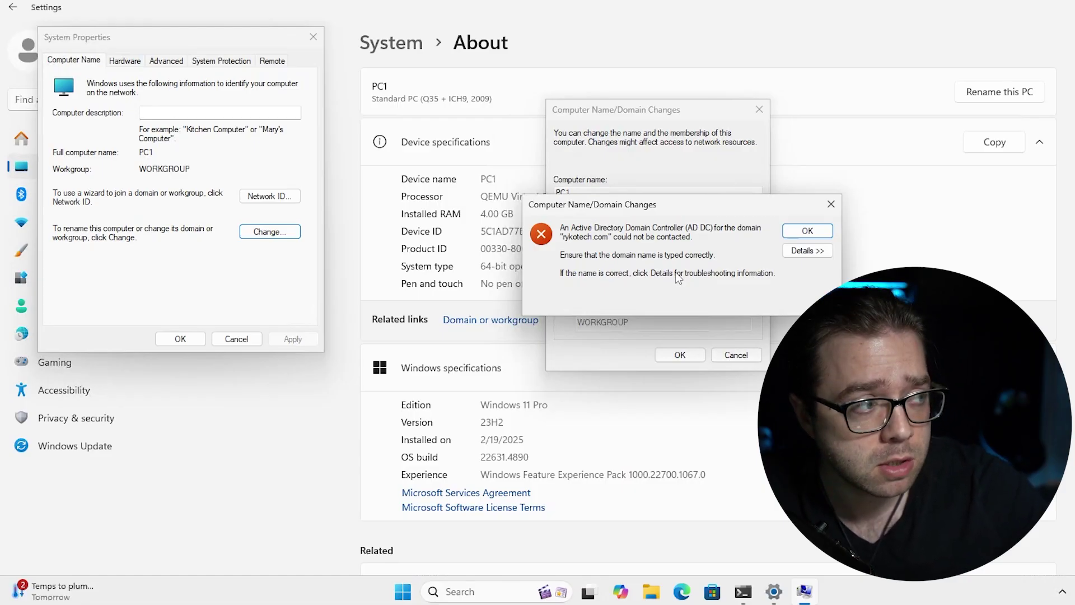
pyautogui.moveTo(629, 206); pyautogui.dragTo(598, 183)
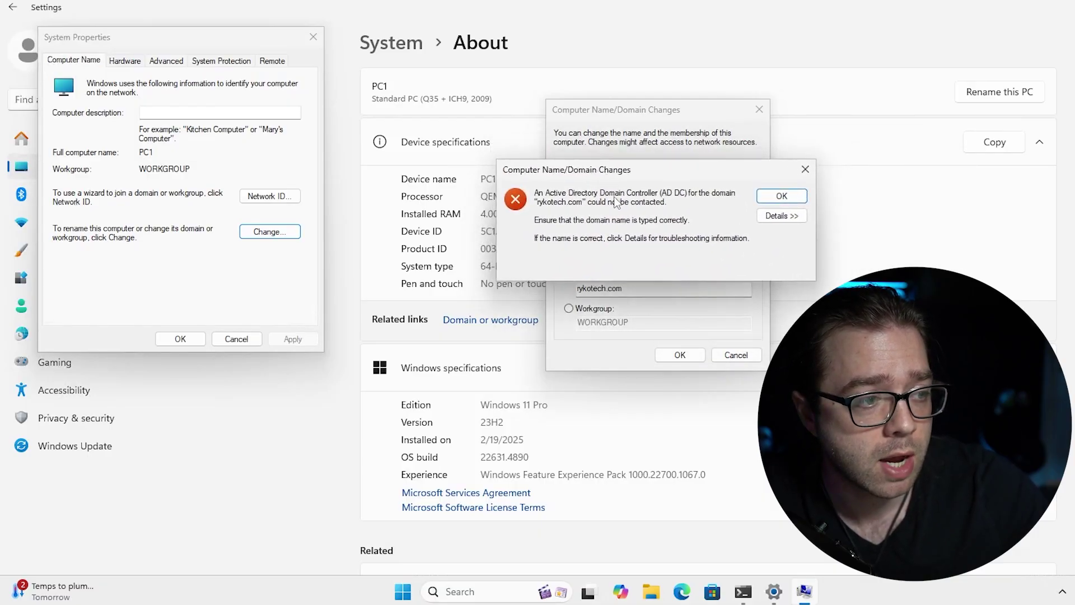
pyautogui.click(781, 221)
pyautogui.click(788, 215)
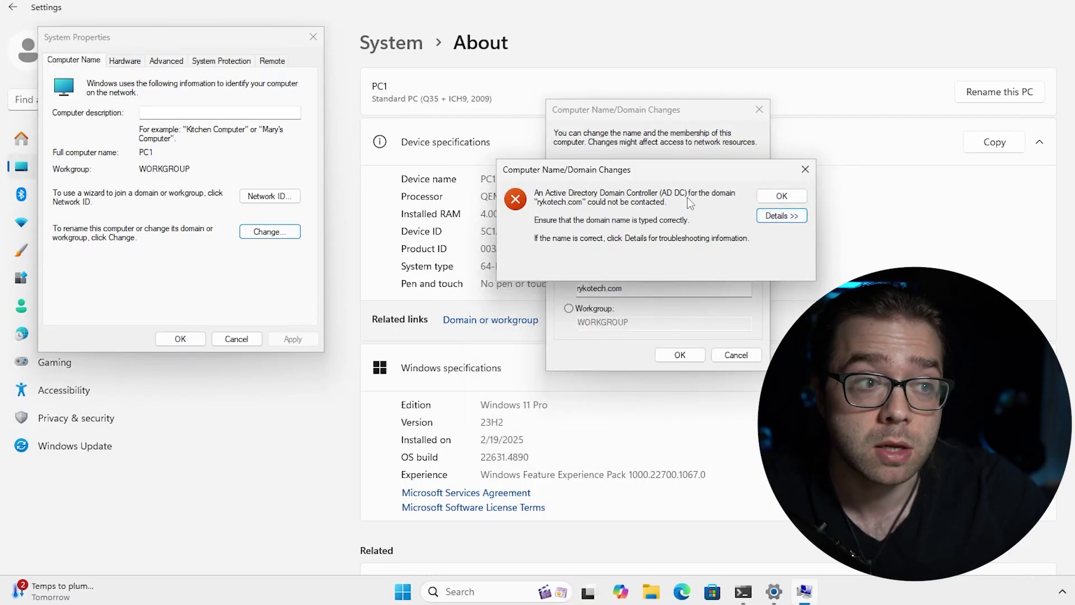
pyautogui.click(801, 196)
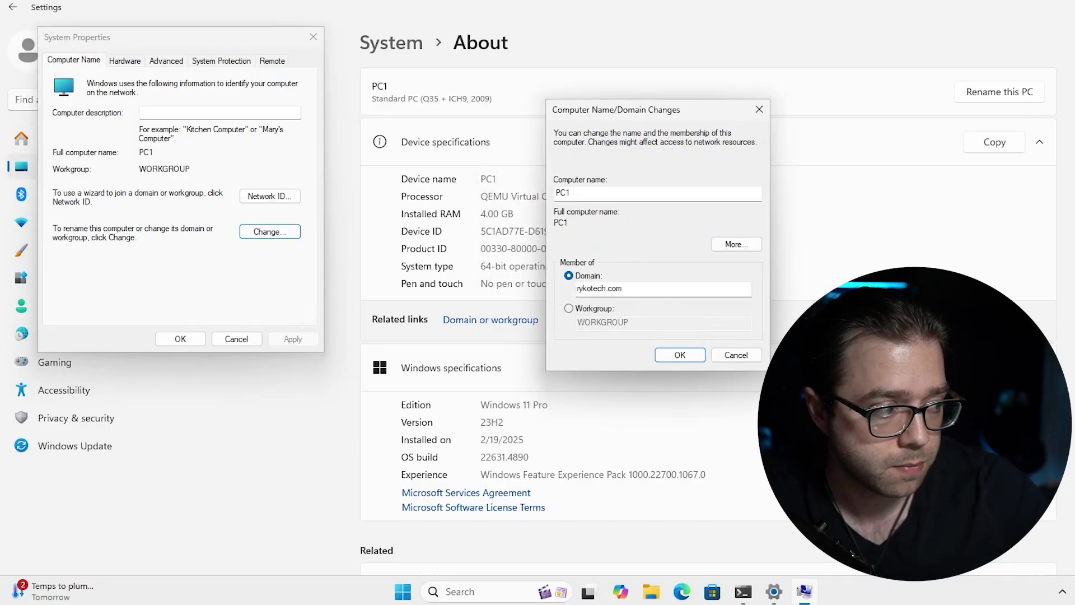
pyautogui.click(735, 355)
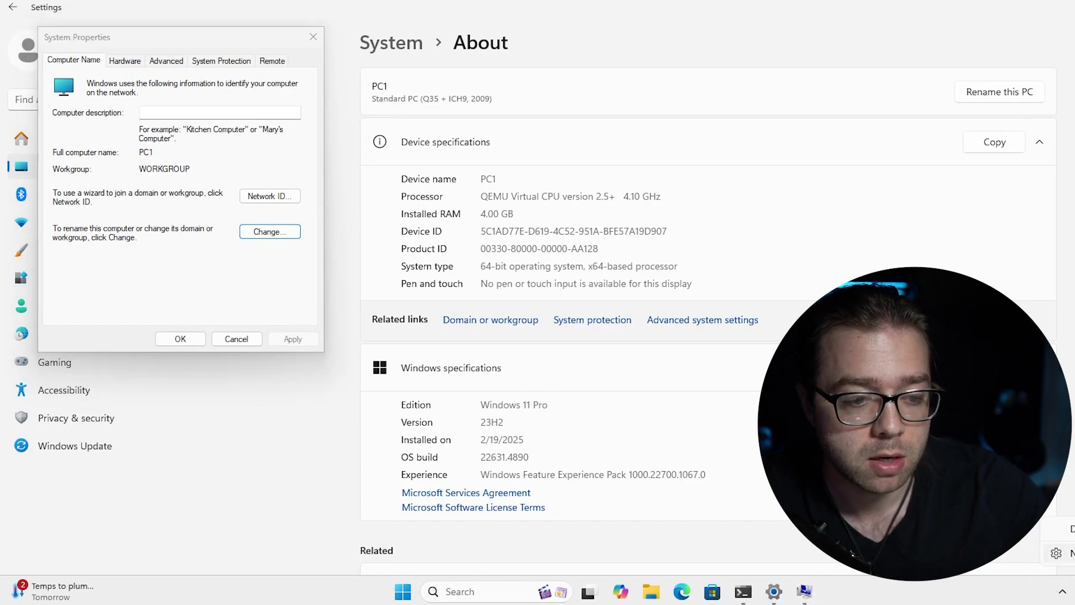
# Switch the Ethernet adapter's DNS server assignment to Manual with IPv4 turned on.
pyautogui.click(1068, 553)
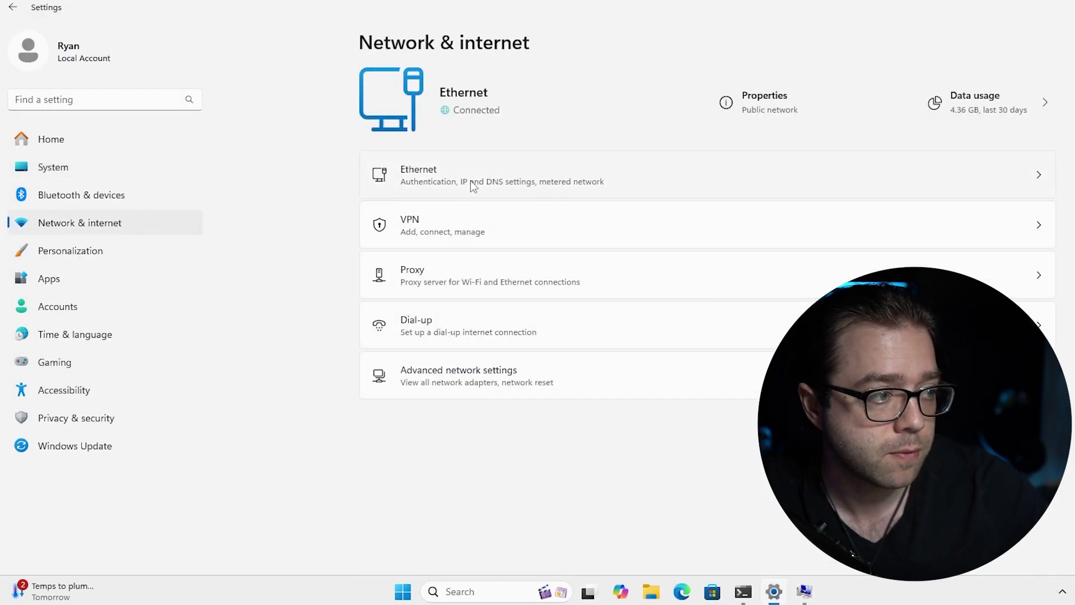
pyautogui.click(470, 180)
pyautogui.scroll(-5, 541, 297)
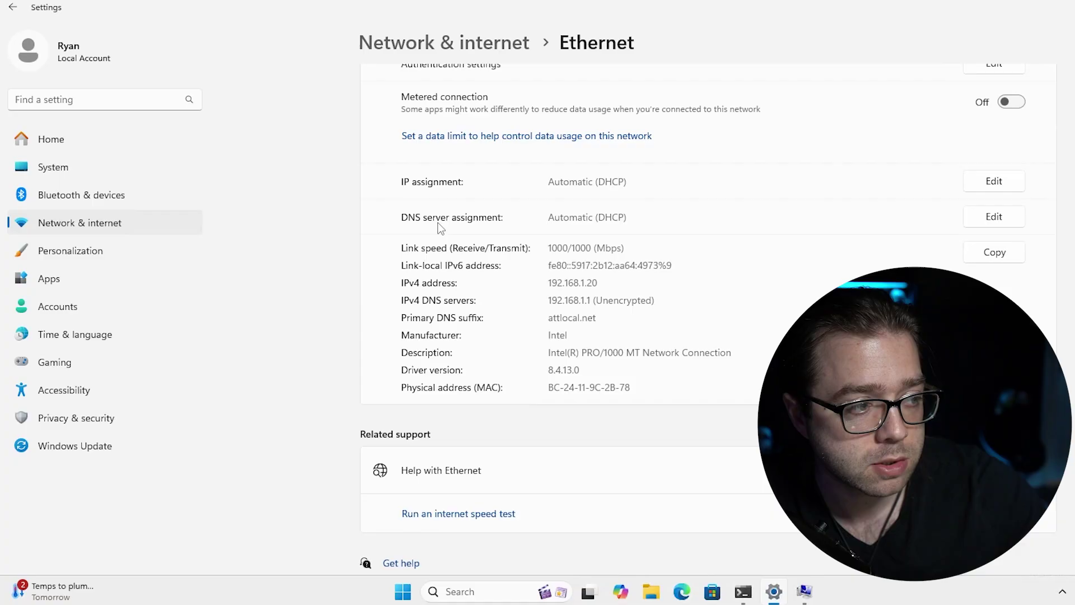
pyautogui.click(995, 217)
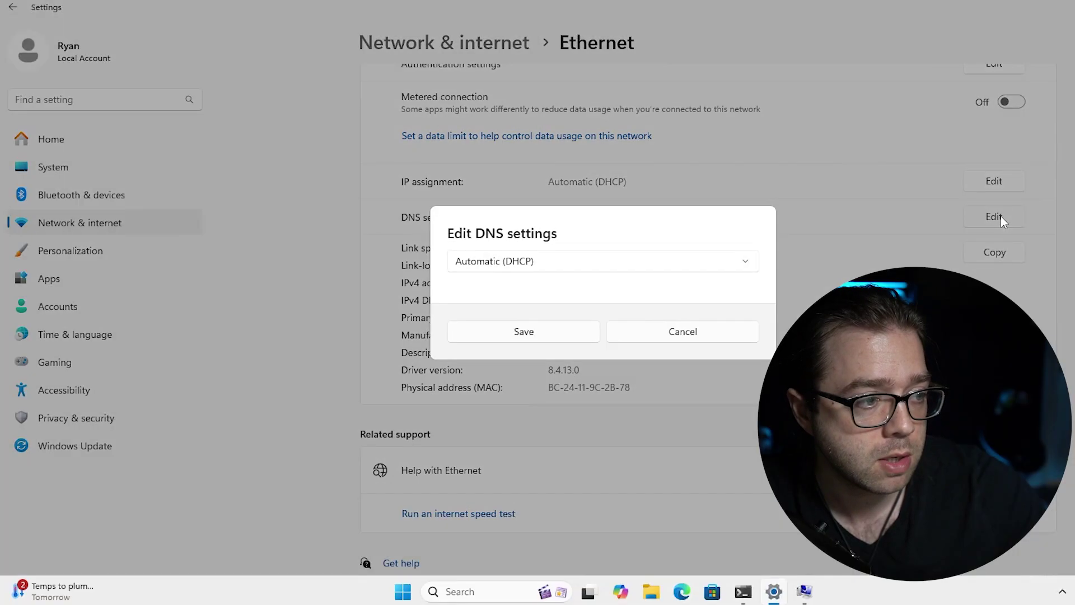
pyautogui.click(498, 261)
pyautogui.click(491, 284)
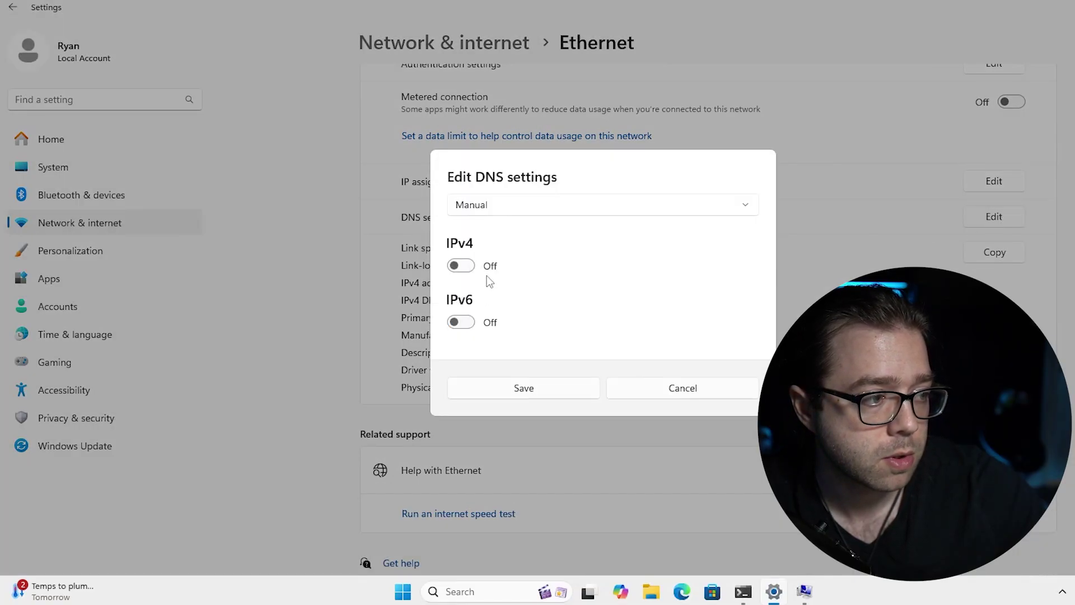
pyautogui.click(461, 266)
# Enter 192.168.1.75 as the preferred DNS server, confirming the server address from the ping output.
pyautogui.click(455, 208)
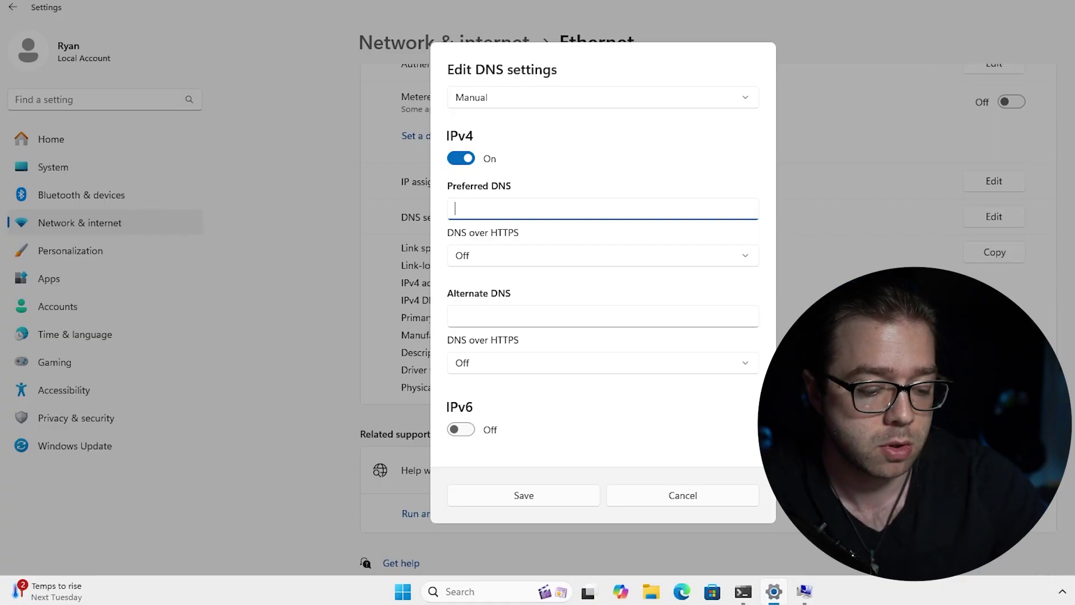
pyautogui.write('192.168')
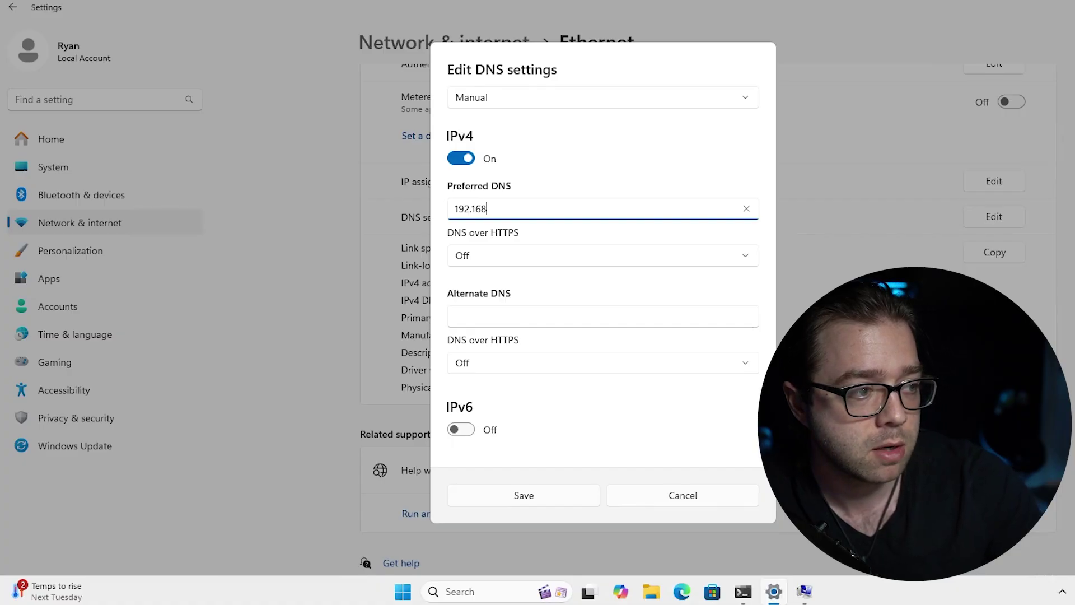
pyautogui.write('.1')
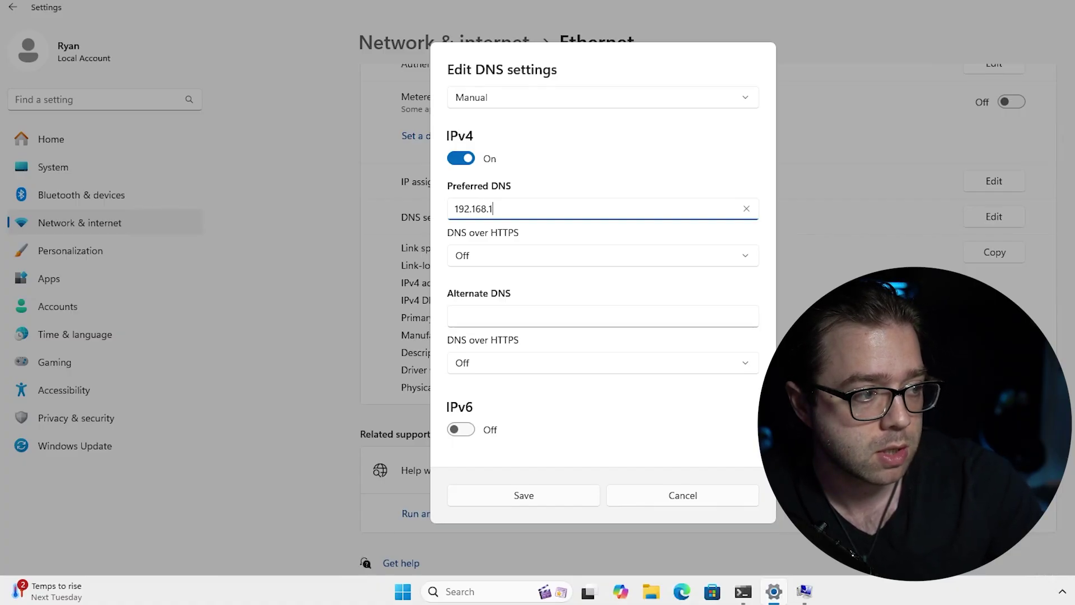
pyautogui.write('.75')
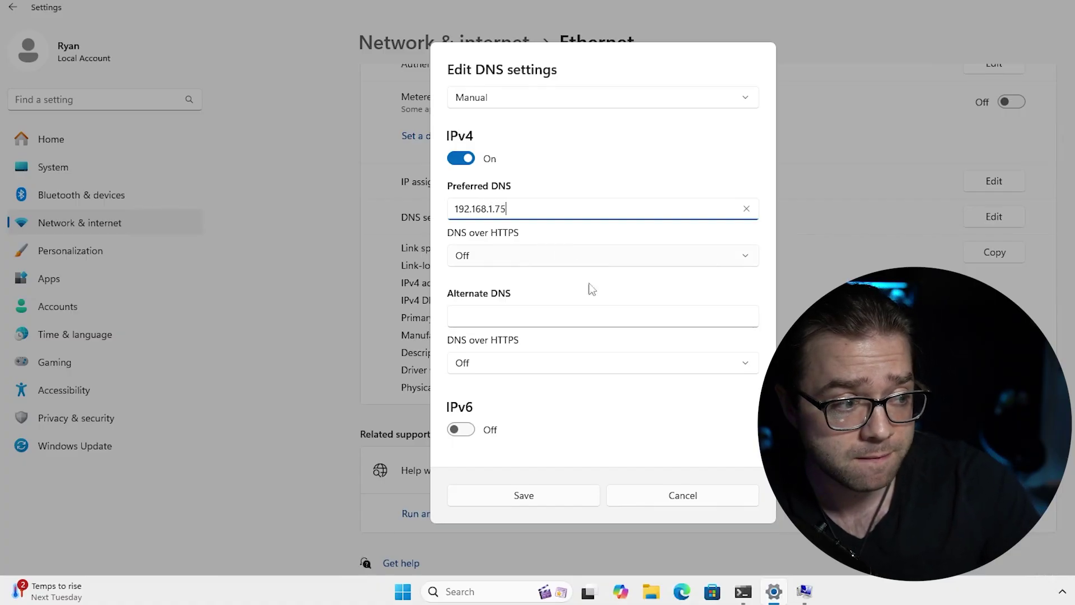
pyautogui.click(743, 595)
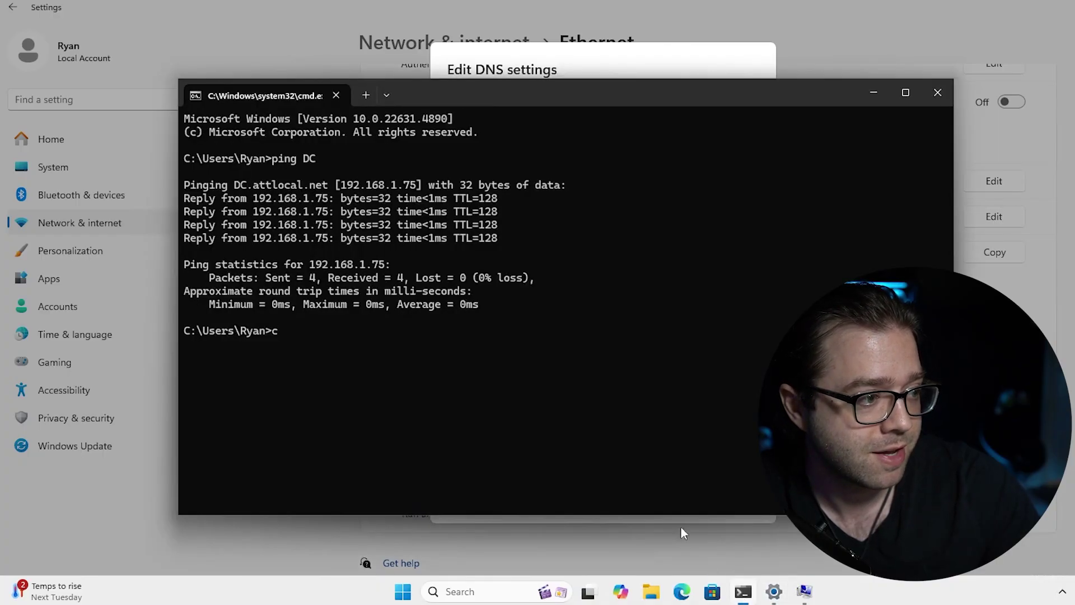
pyautogui.moveTo(397, 185); pyautogui.dragTo(421, 186)
pyautogui.hotkey('ctrl', 'c')
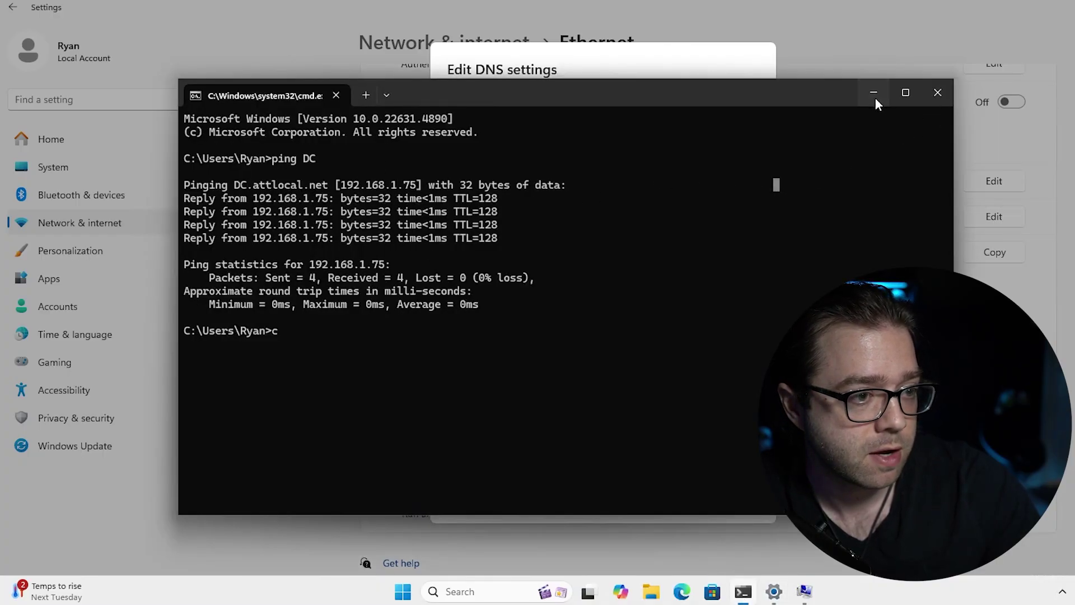
pyautogui.click(873, 93)
# Enter 8.8.8.8 as the alternate DNS server and save the DNS settings.
pyautogui.click(535, 316)
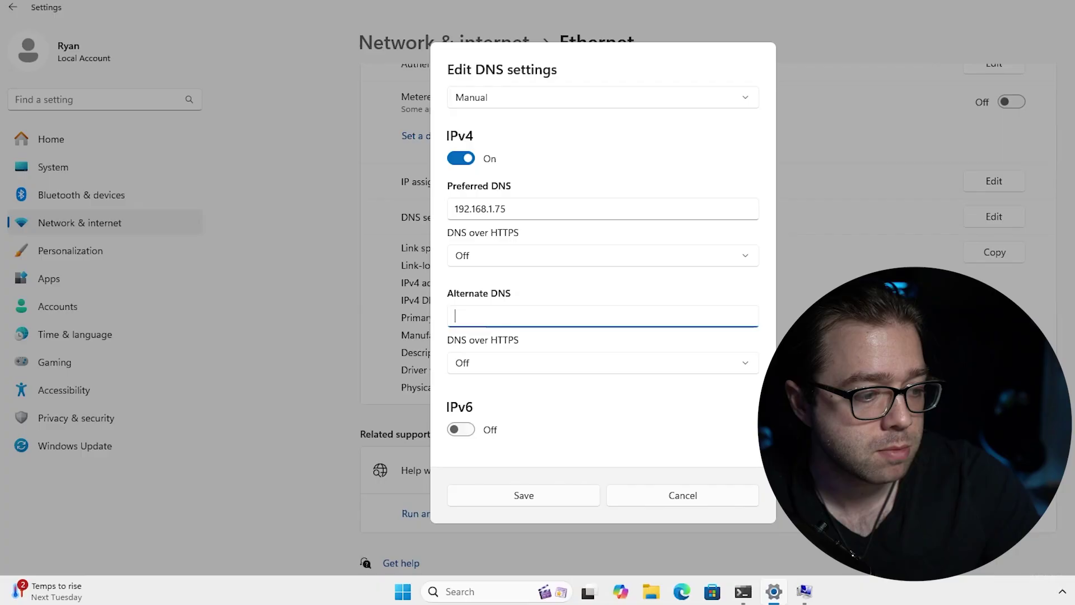
pyautogui.write('8.8.8.8')
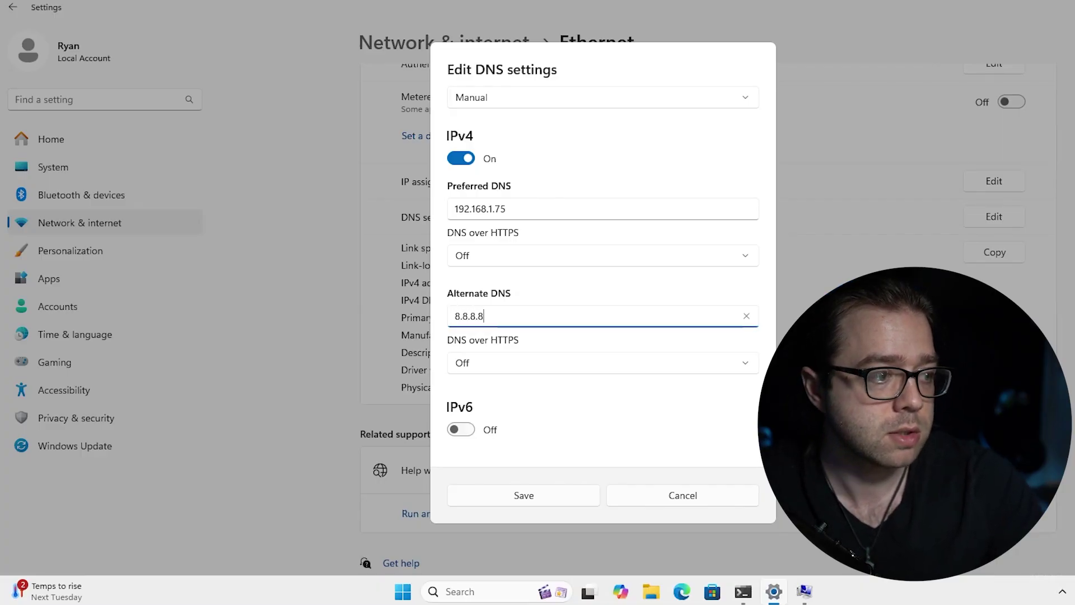
pyautogui.hotkey('ctrl', 'a')
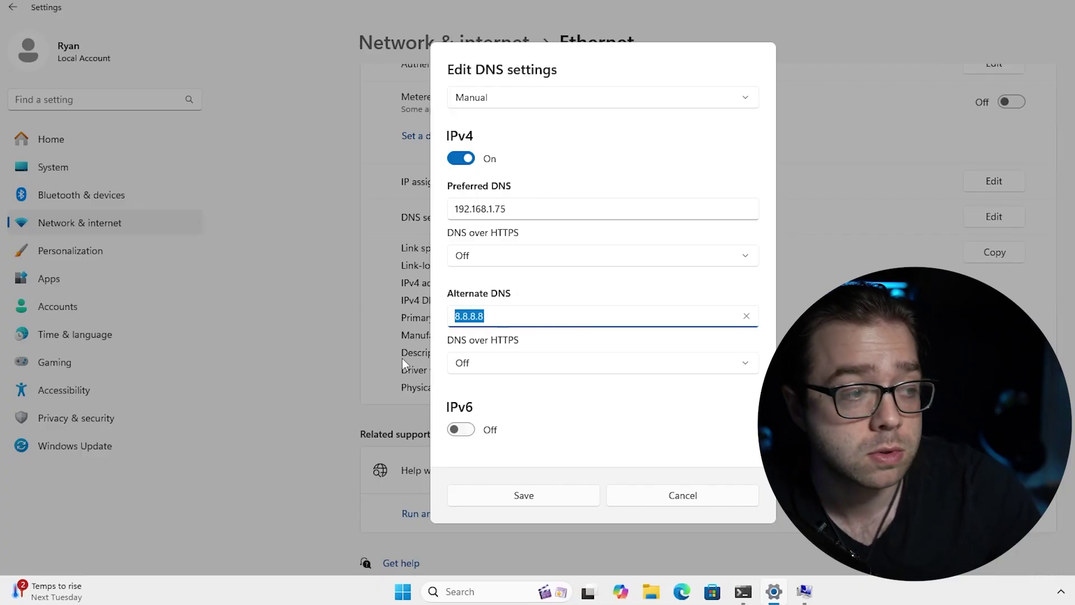
pyautogui.click(548, 205)
pyautogui.moveTo(504, 316); pyautogui.dragTo(412, 319)
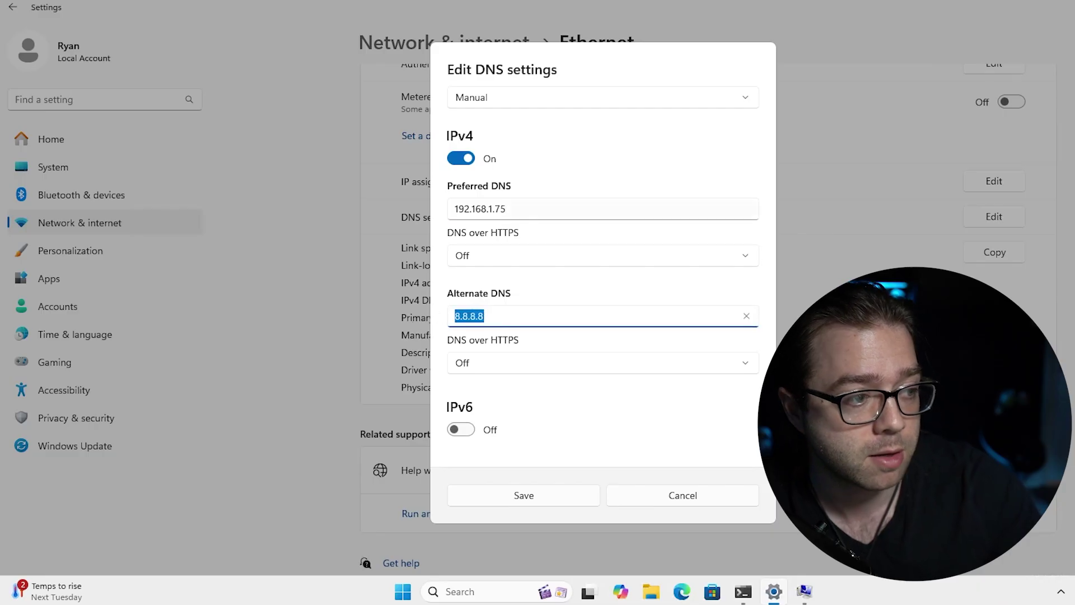
pyautogui.moveTo(531, 208); pyautogui.dragTo(378, 221)
pyautogui.moveTo(526, 315); pyautogui.dragTo(401, 318)
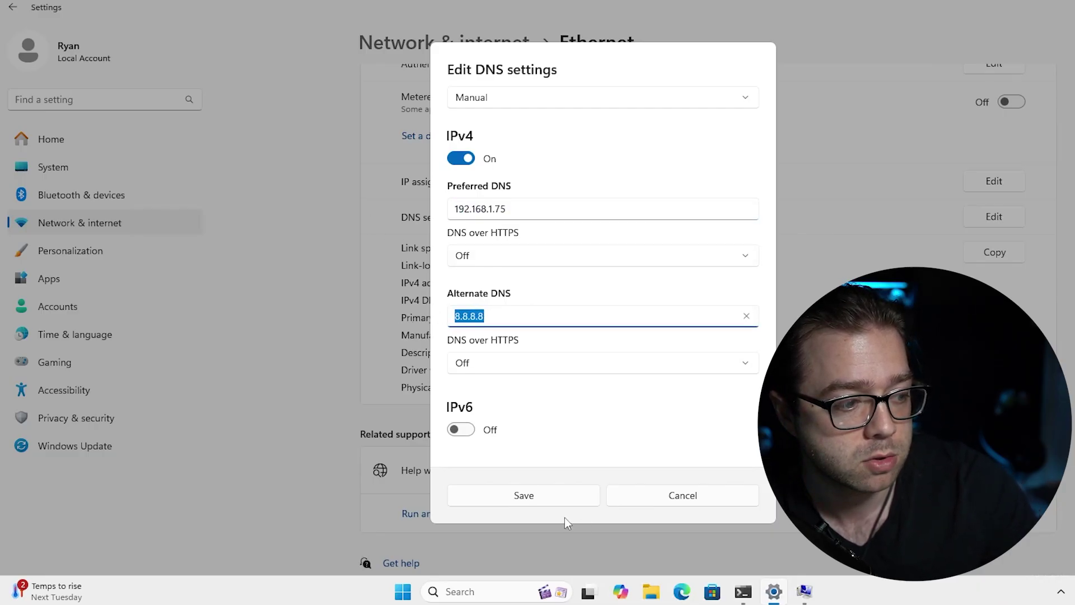
pyautogui.moveTo(523, 209); pyautogui.dragTo(442, 215)
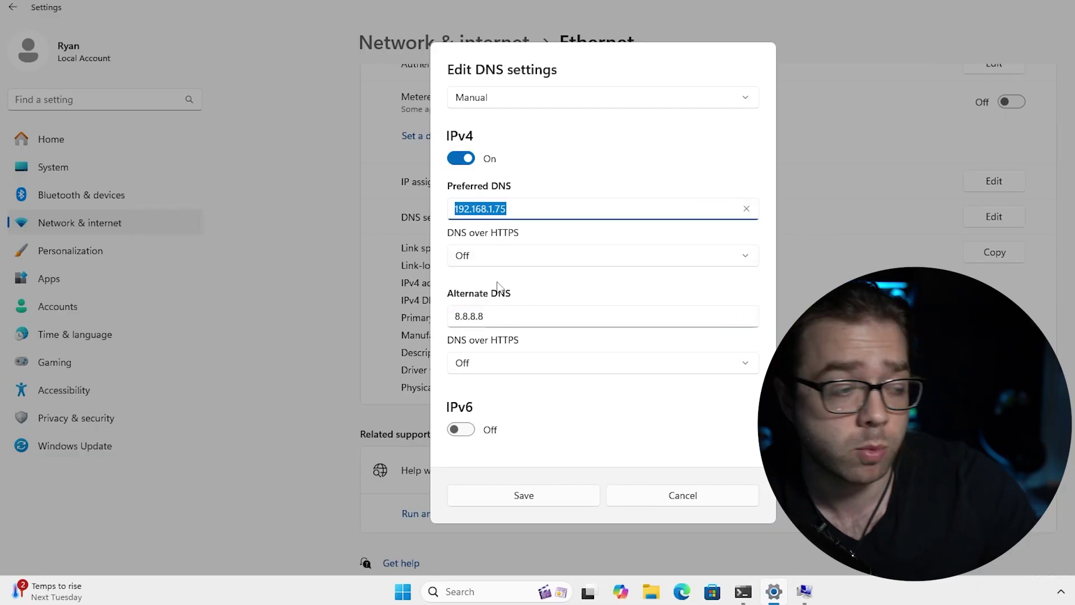
pyautogui.moveTo(504, 316); pyautogui.dragTo(342, 319)
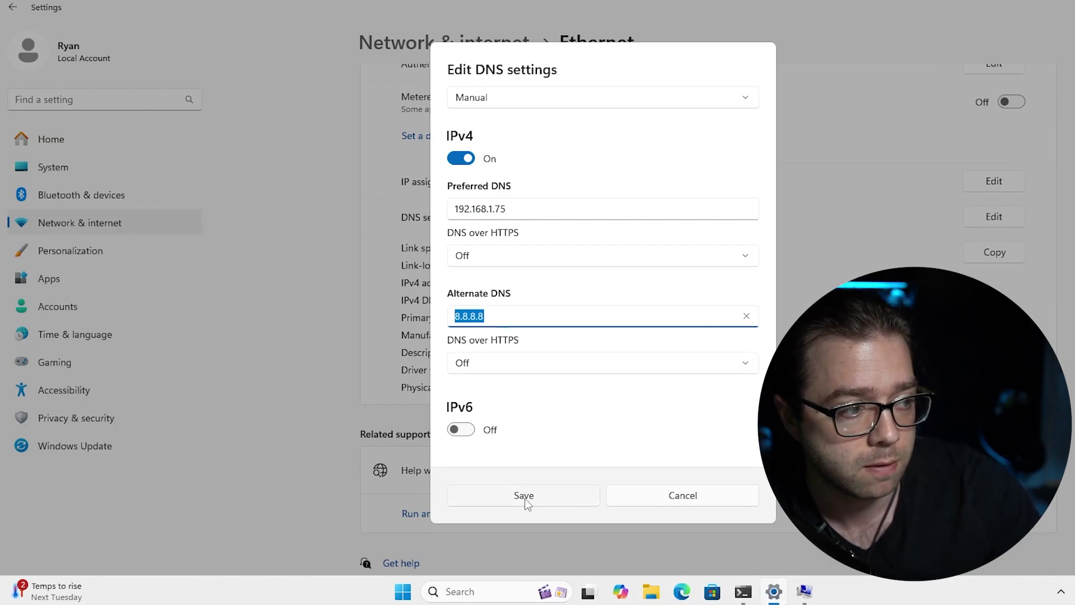
pyautogui.click(525, 499)
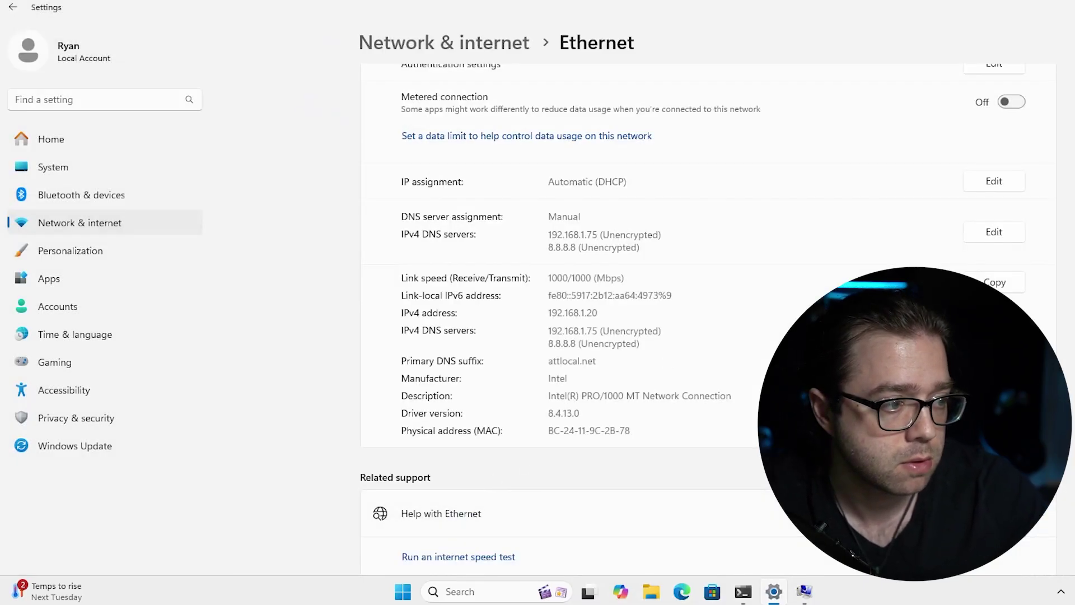
# Make PC1 a member of the rykotech.com domain and move the credentials prompt aside.
pyautogui.click(805, 591)
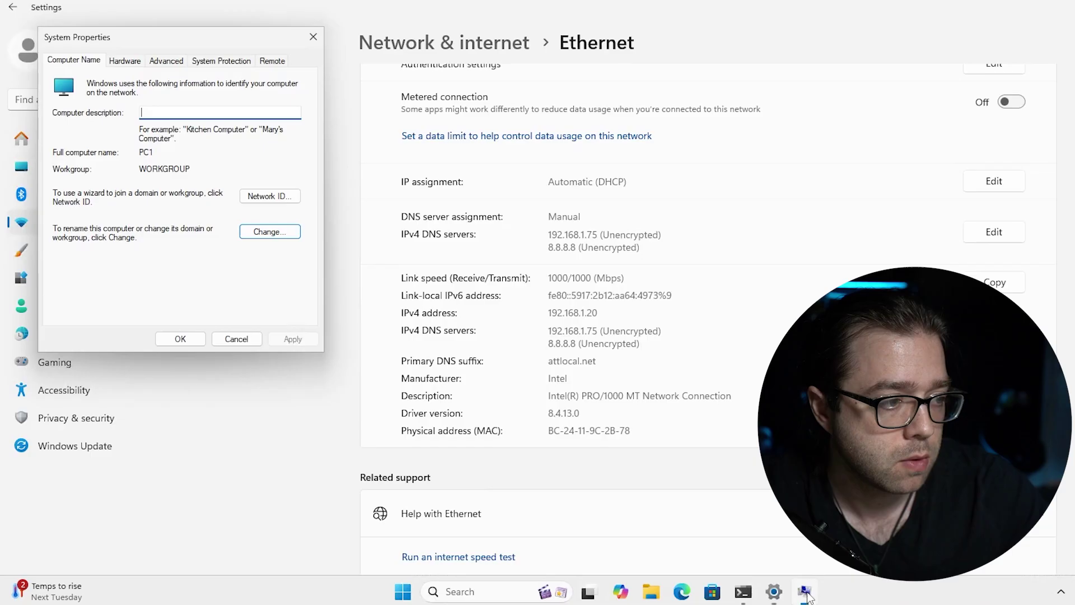
pyautogui.click(263, 231)
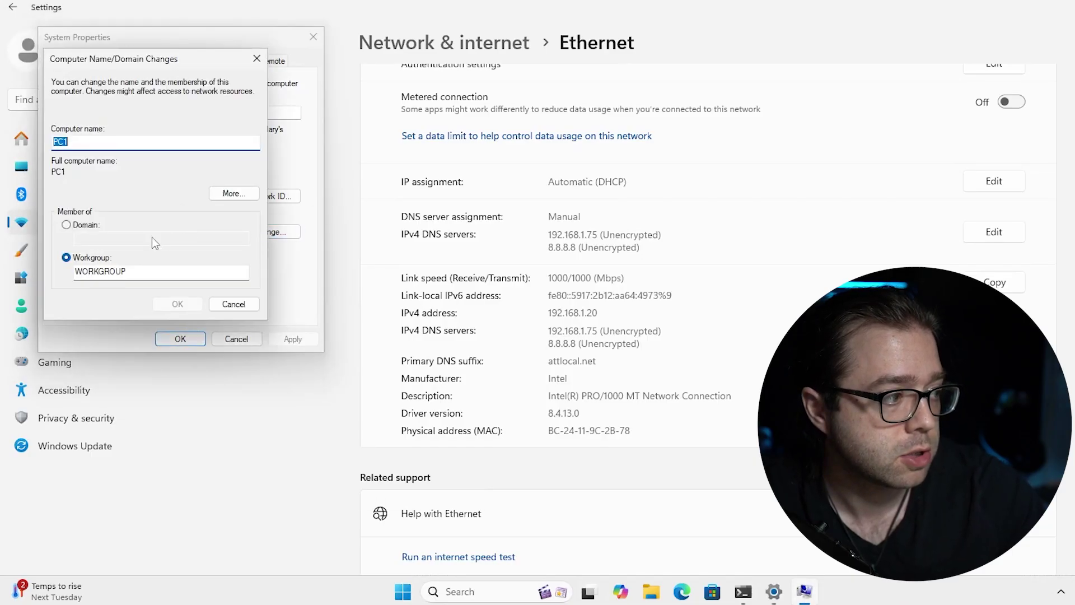
pyautogui.click(80, 229)
pyautogui.write('r')
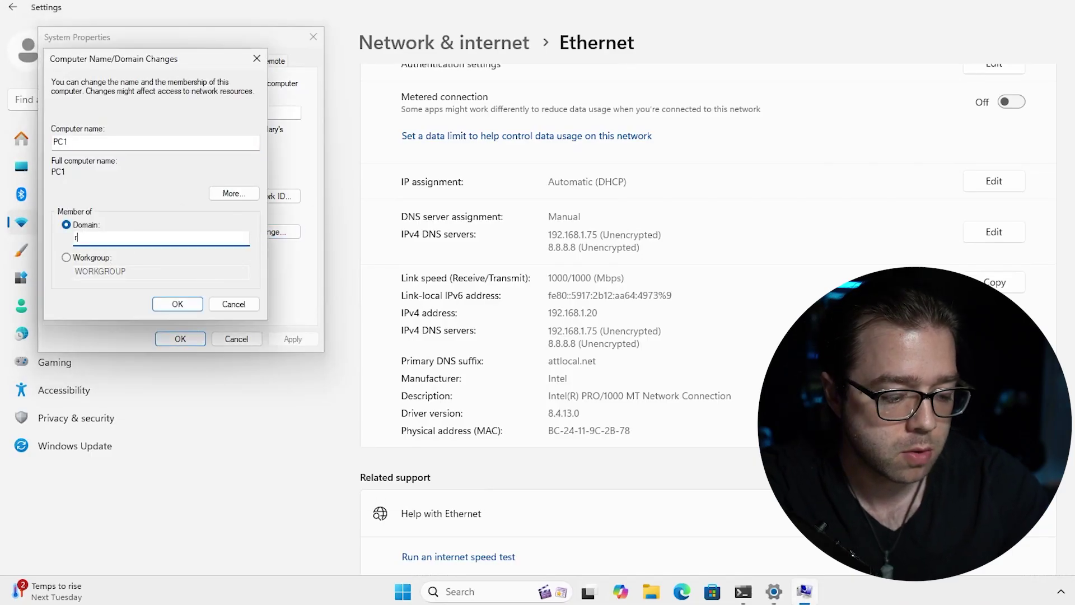
pyautogui.write('ykotech.com')
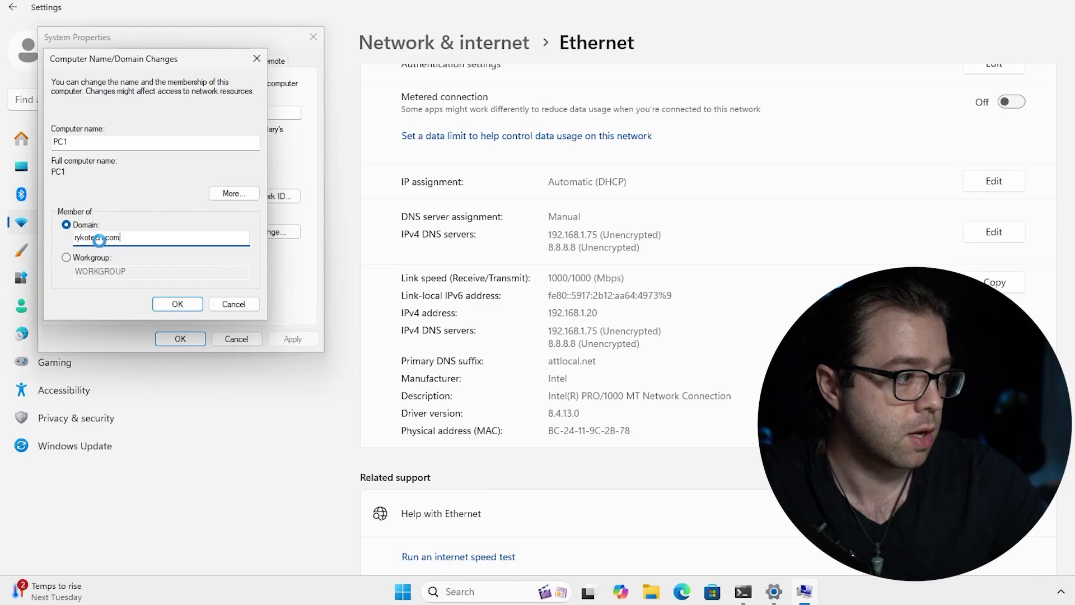
pyautogui.press('Return')
pyautogui.moveTo(552, 232); pyautogui.dragTo(243, 105)
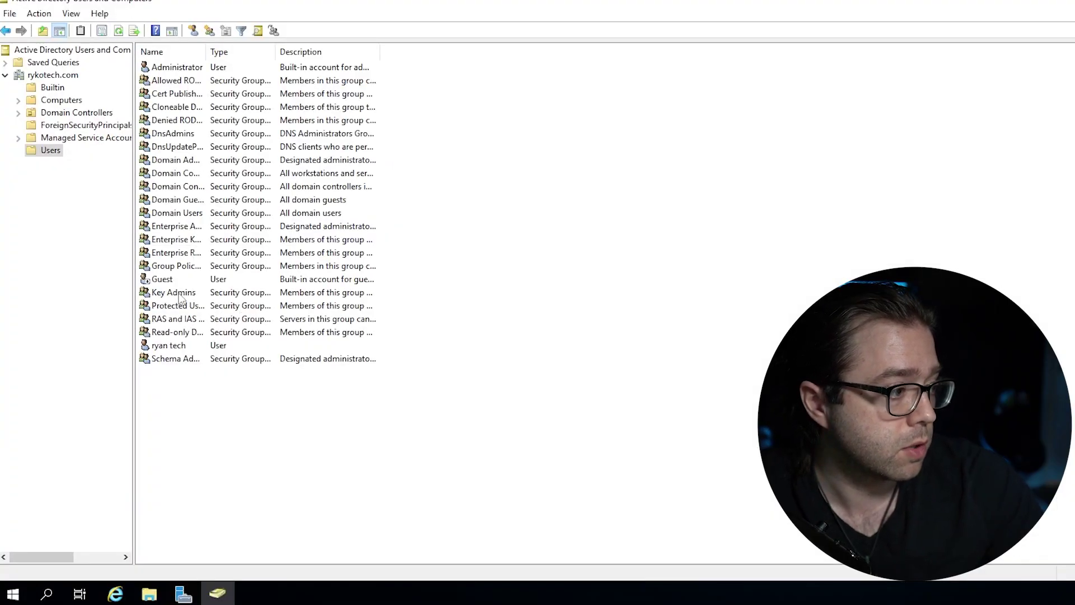
# Check the domain user's logon name on the Account tab of their properties.
pyautogui.click(170, 345)
pyautogui.rightClick(168, 345)
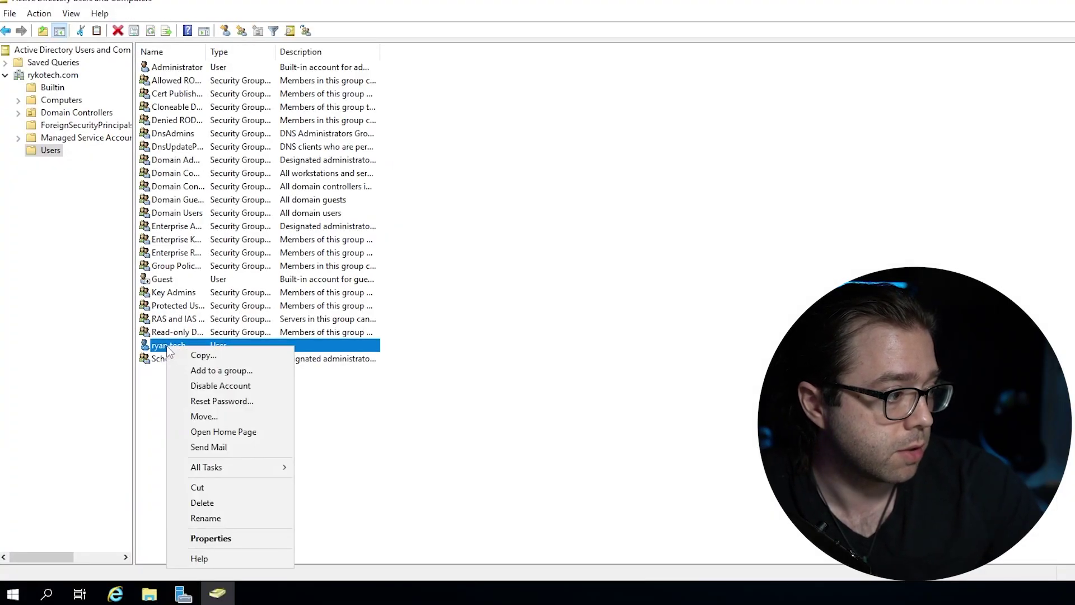
pyautogui.click(244, 538)
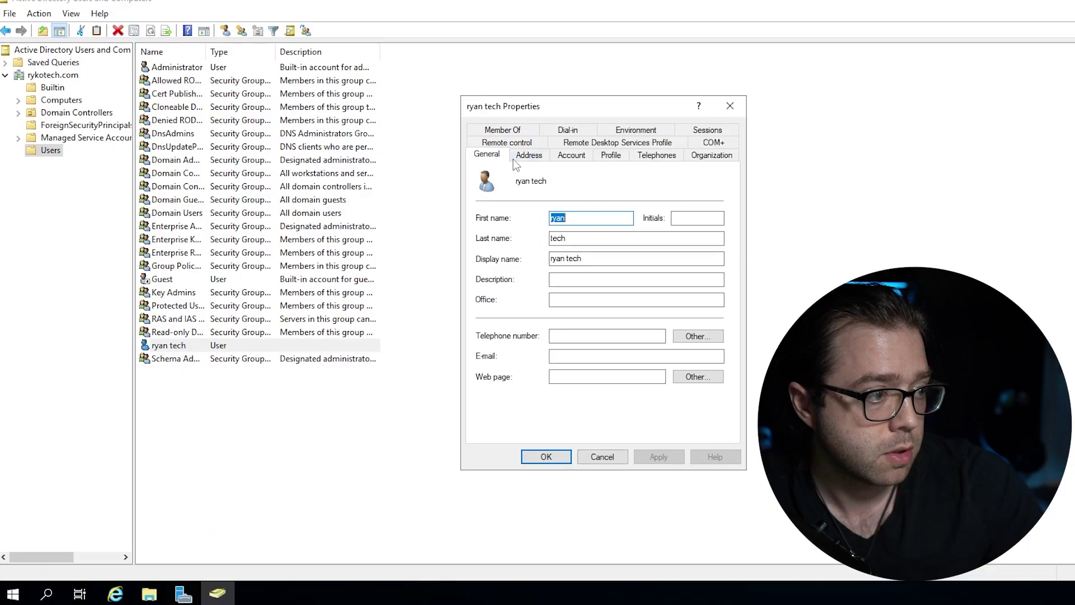
pyautogui.click(570, 155)
pyautogui.doubleClick(505, 188)
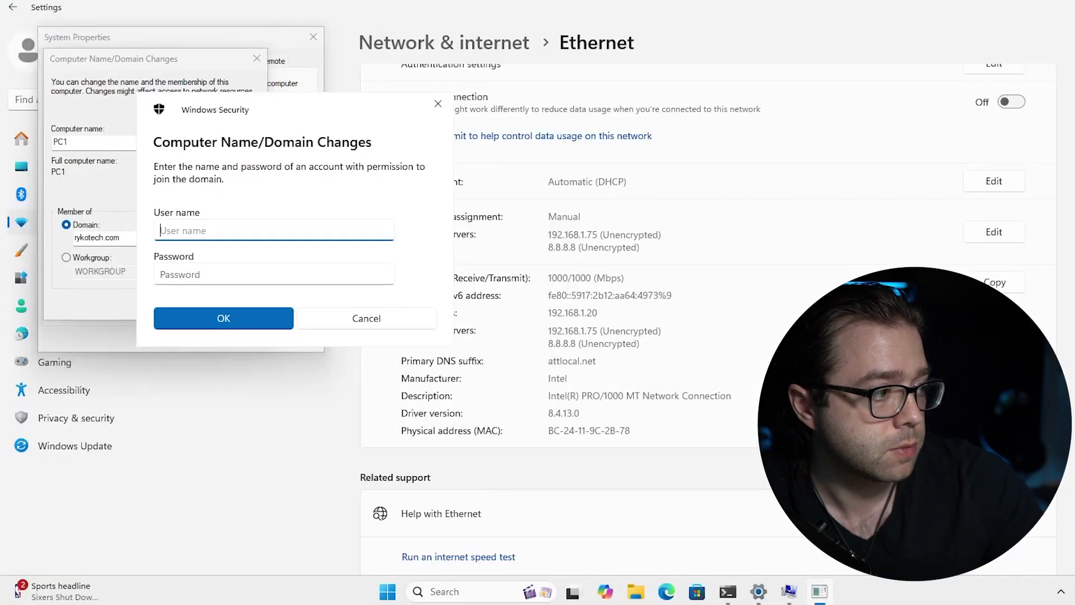
# Enter the domain user's name and password, acknowledge the welcome and restart notices, and close System Properties.
pyautogui.write('ryko')
pyautogui.press('Tab')
pyautogui.write('••••••')
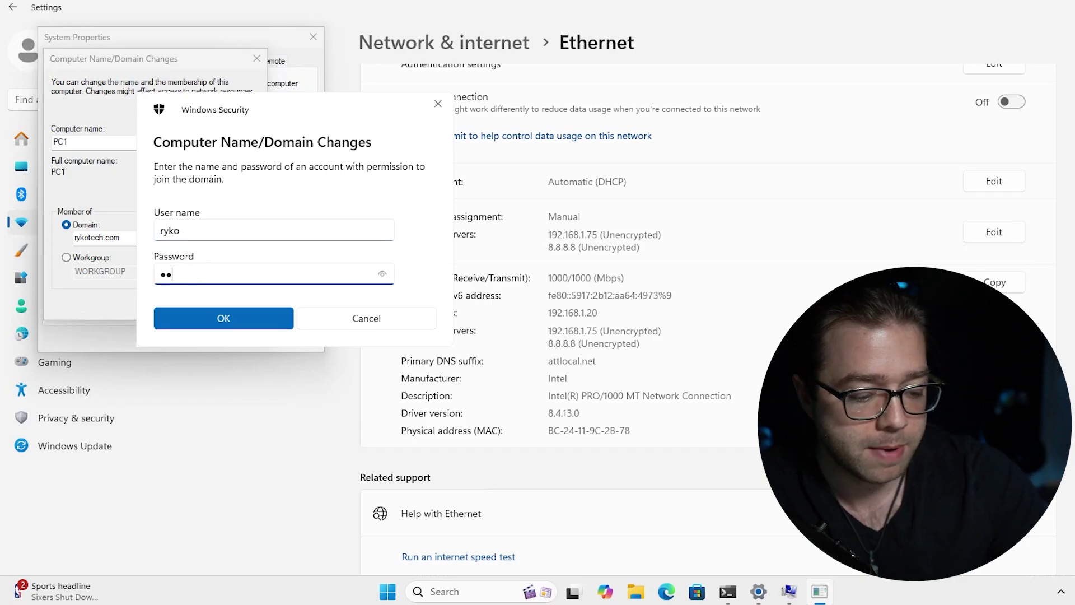
pyautogui.write('•••••')
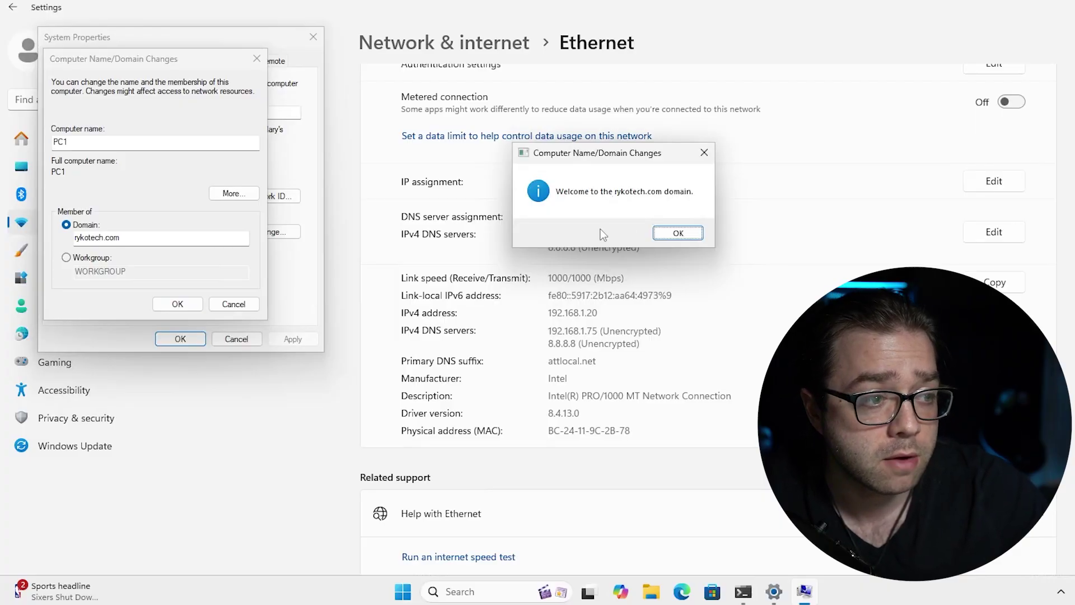
pyautogui.click(678, 233)
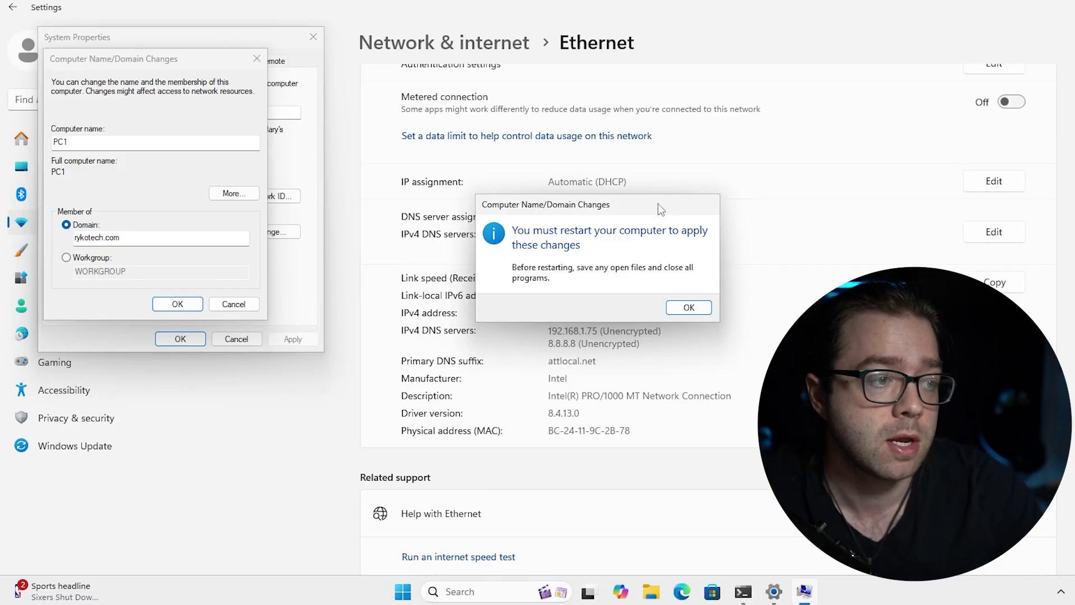
pyautogui.moveTo(657, 204); pyautogui.dragTo(358, 194)
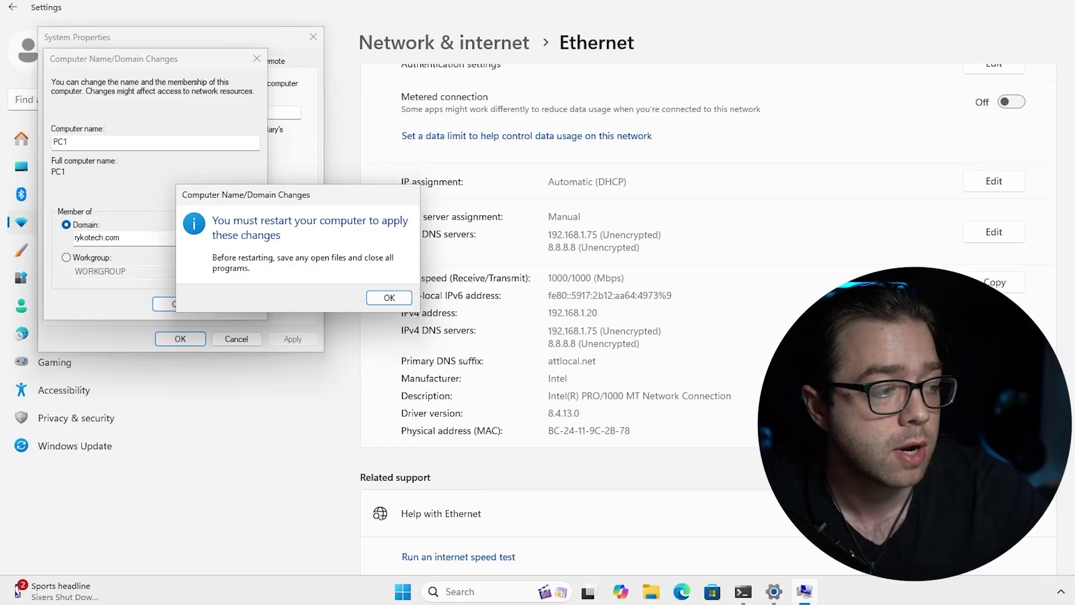
pyautogui.click(386, 298)
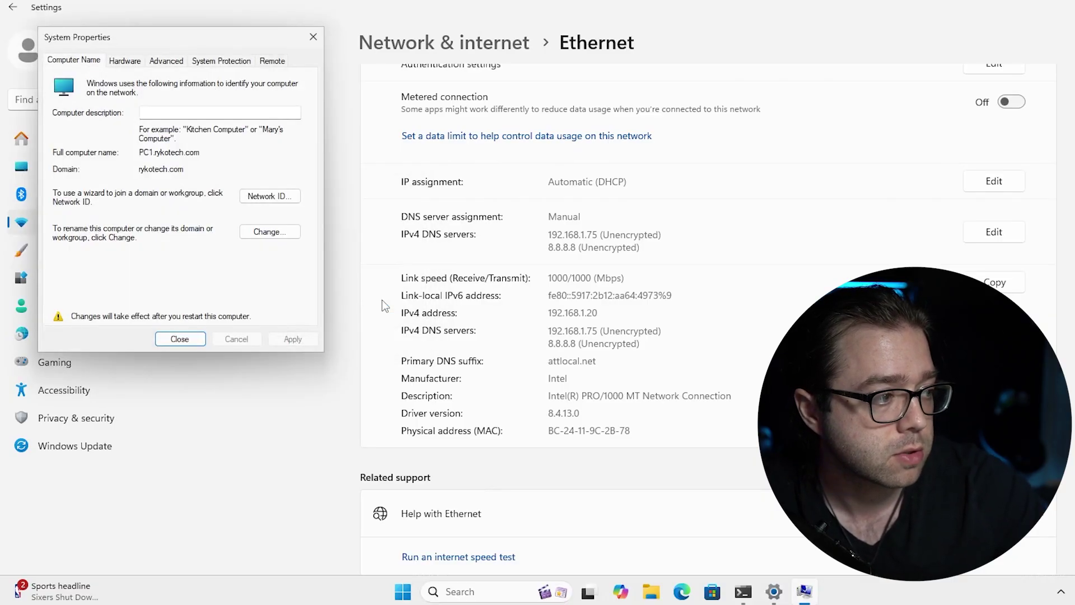
pyautogui.click(195, 345)
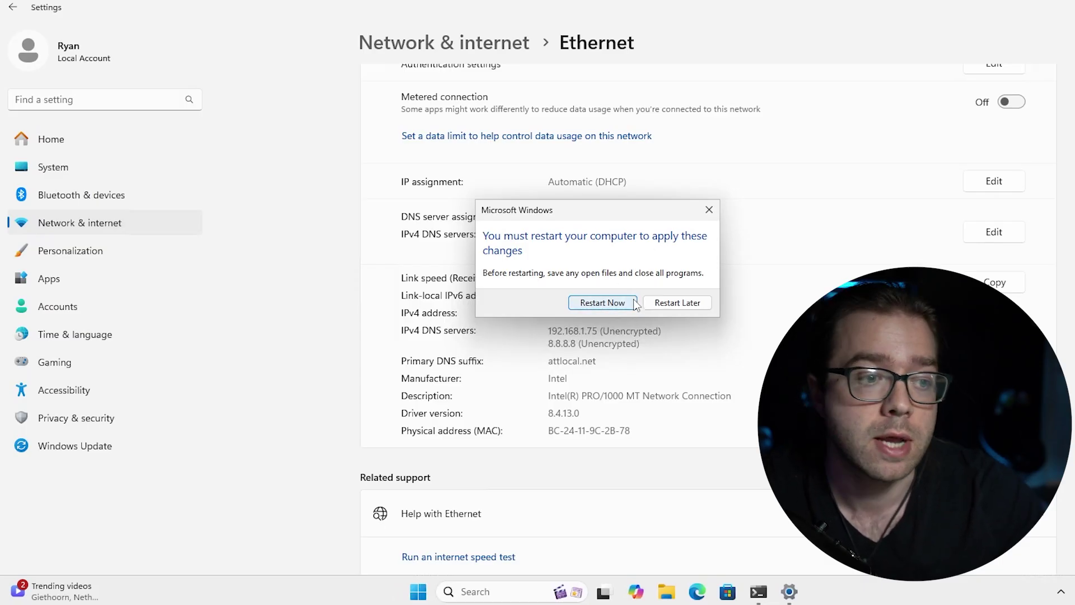
# Restart PC1 and sign in with the rykotech domain user's name and password.
pyautogui.click(635, 302)
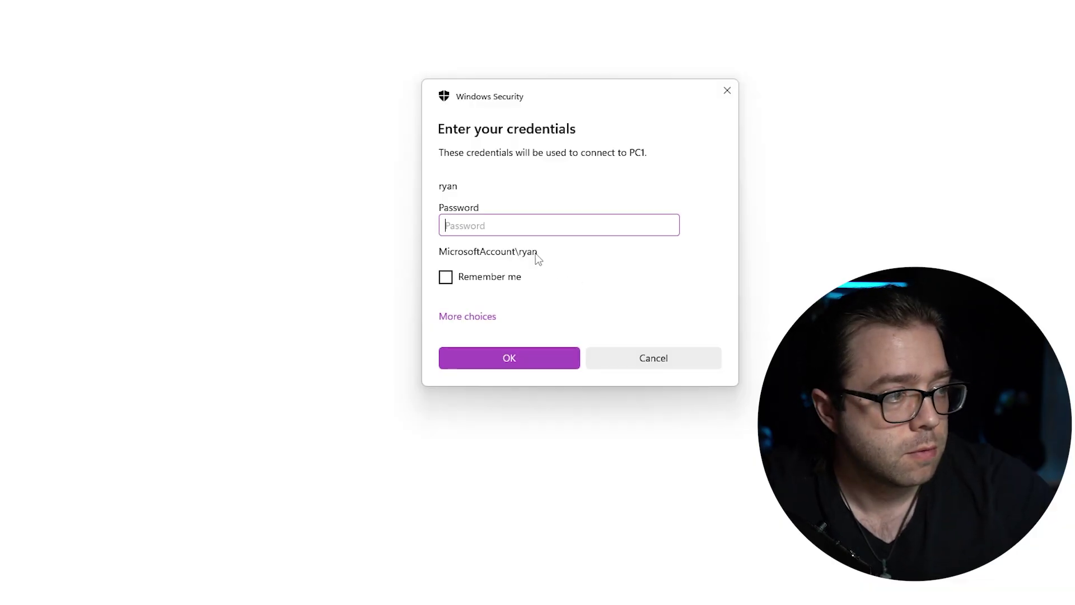
pyautogui.click(477, 316)
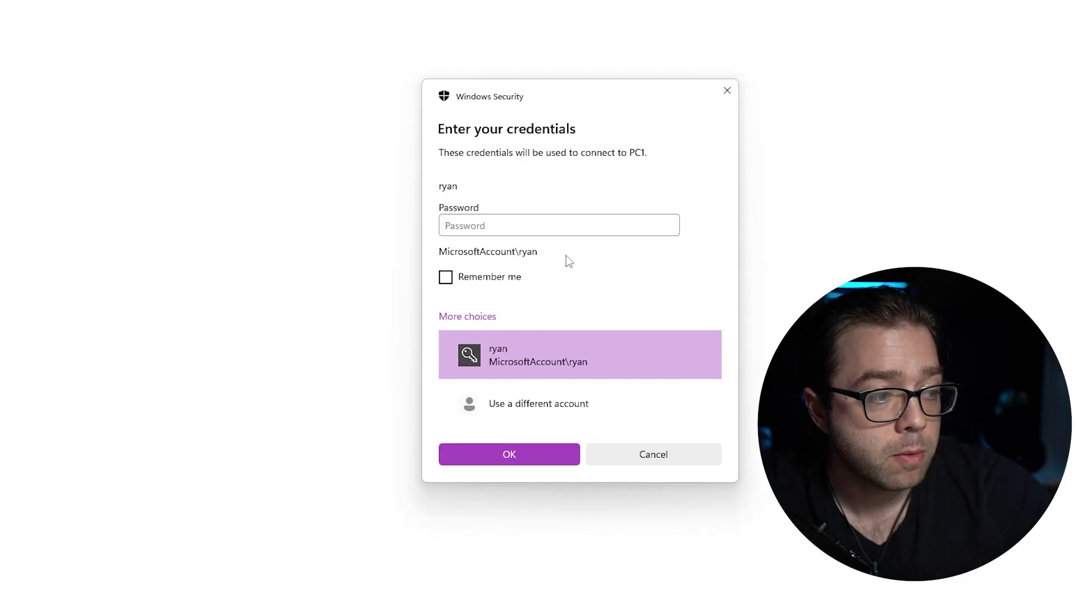
pyautogui.click(539, 405)
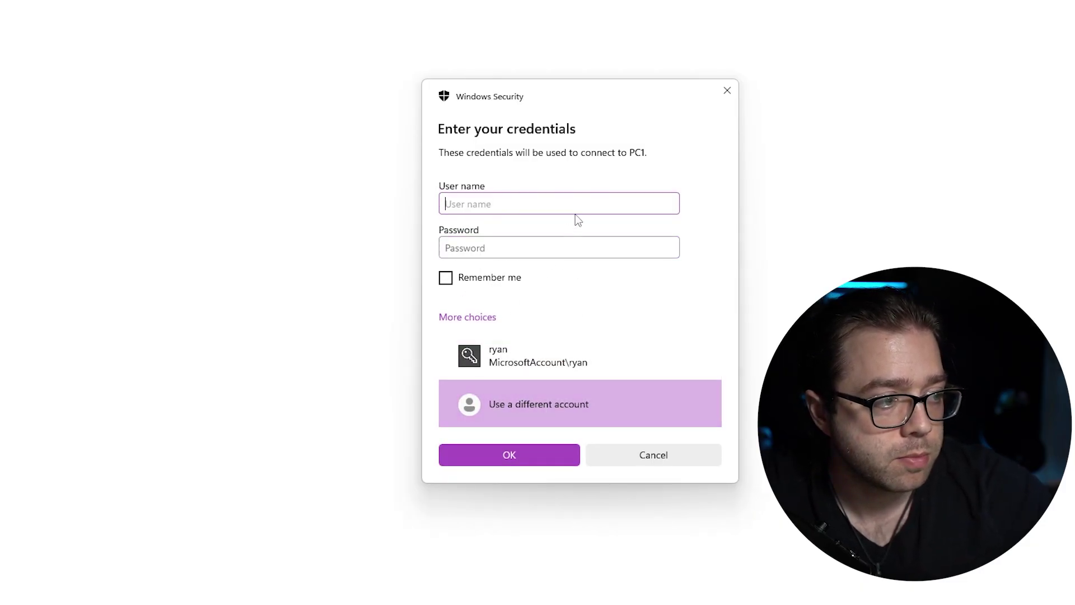
pyautogui.write('r')
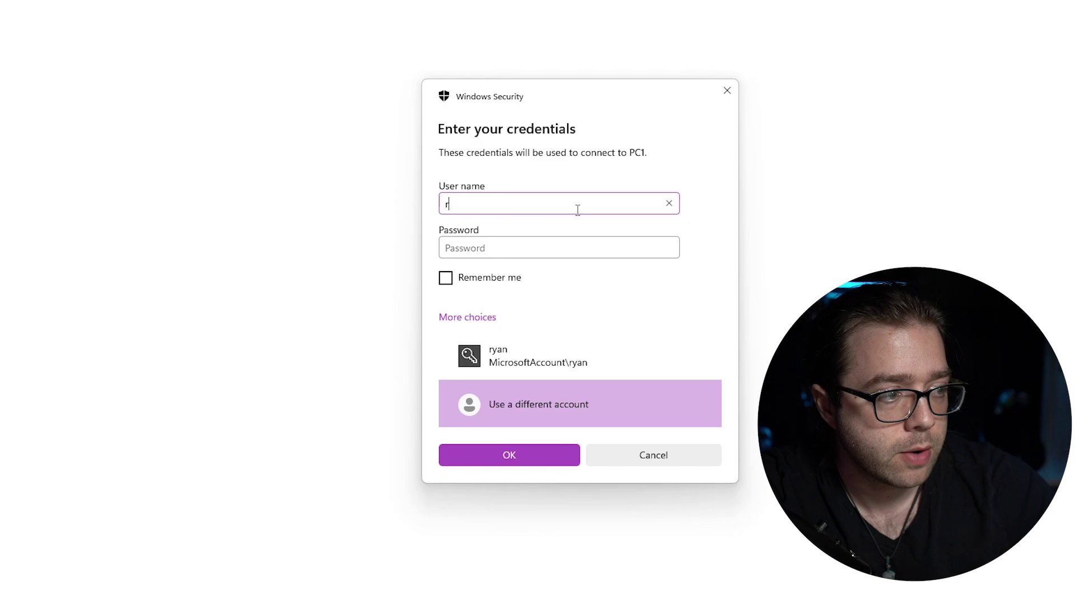
pyautogui.write('ykotech')
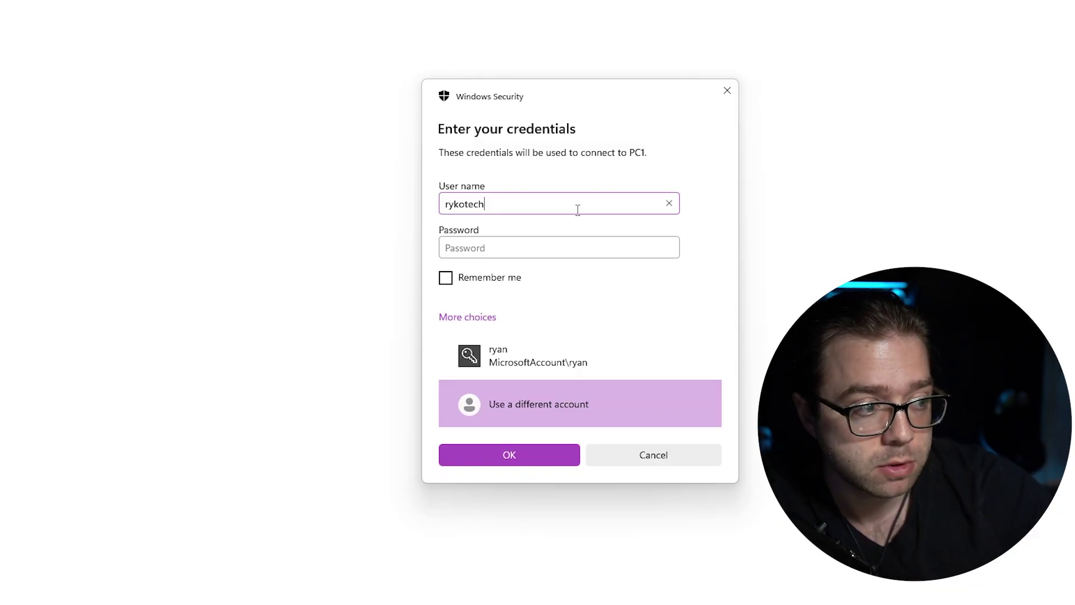
pyautogui.write('\\')
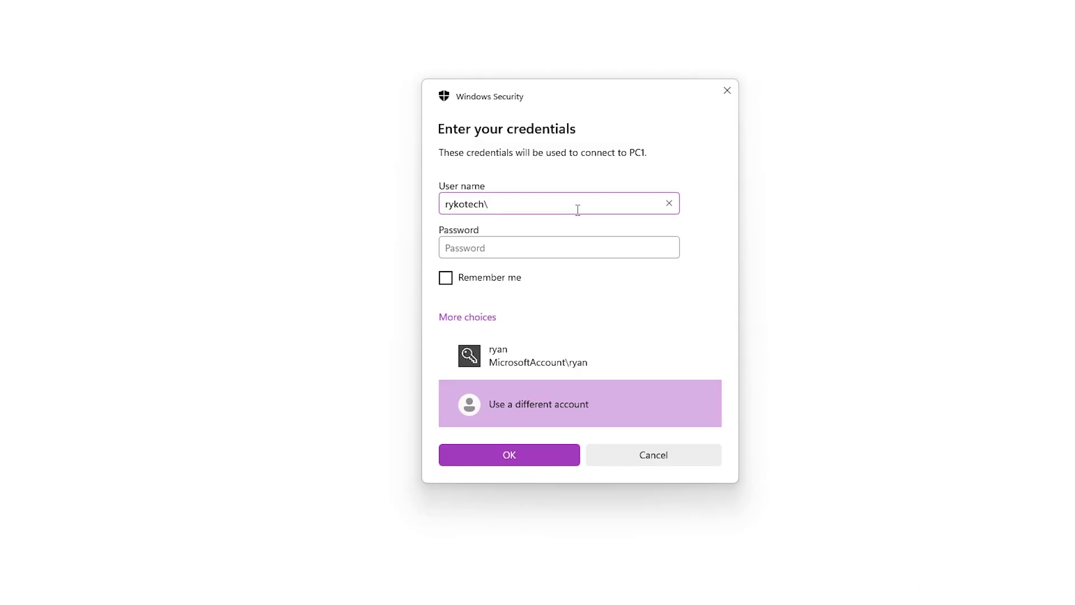
pyautogui.write('ryko')
pyautogui.moveTo(485, 205); pyautogui.dragTo(385, 205)
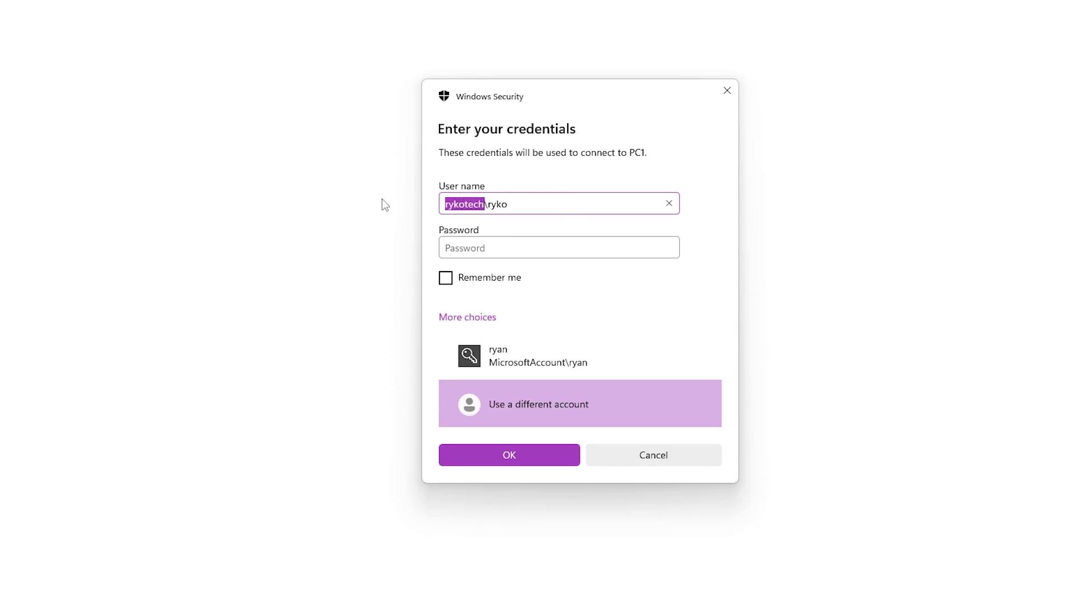
pyautogui.moveTo(549, 203); pyautogui.dragTo(485, 204)
pyautogui.click(501, 246)
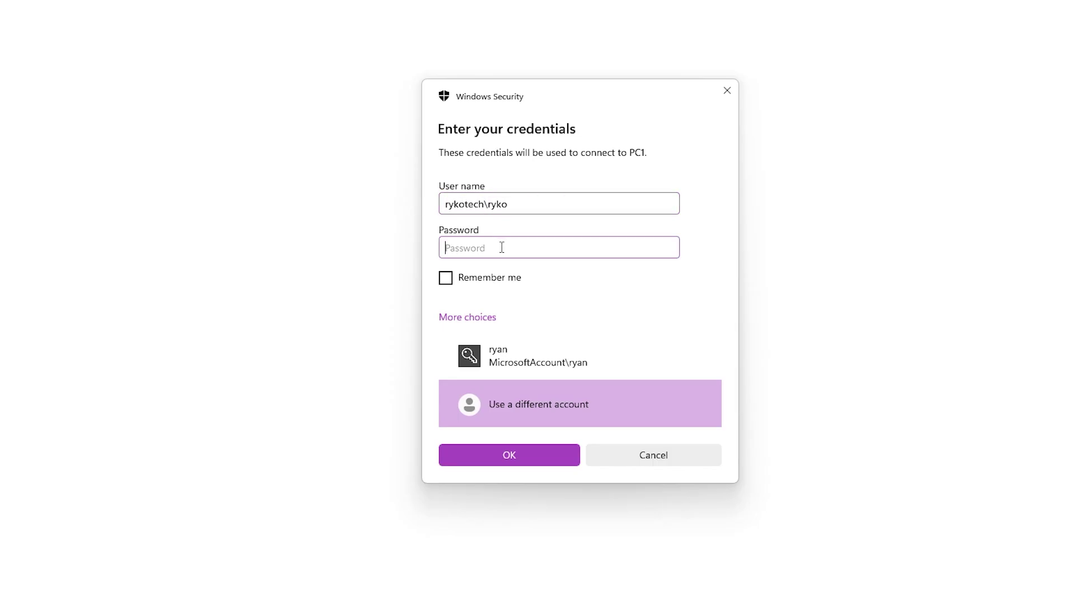
pyautogui.write('***')
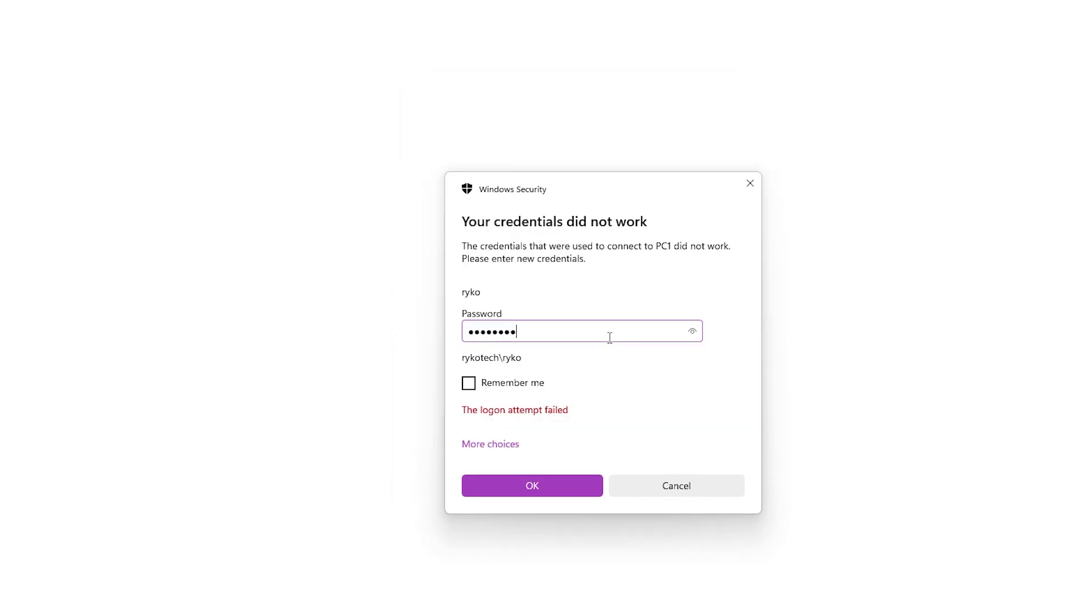
pyautogui.press('Return')
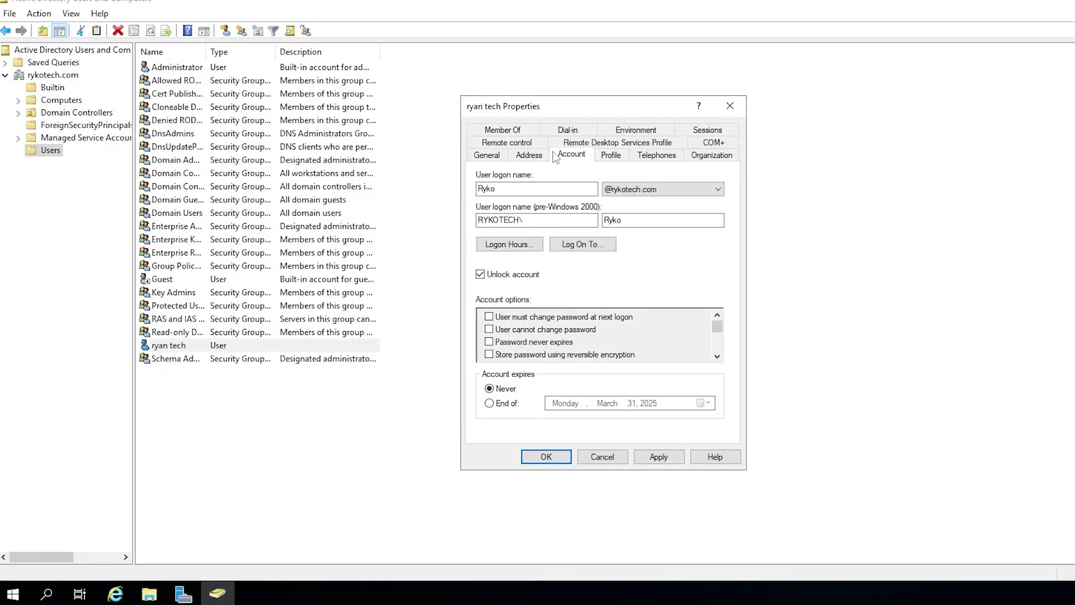
# Review the domain user's logon name, then their first, last and display names on the General tab.
pyautogui.moveTo(521, 189); pyautogui.dragTo(421, 191)
pyautogui.click(487, 155)
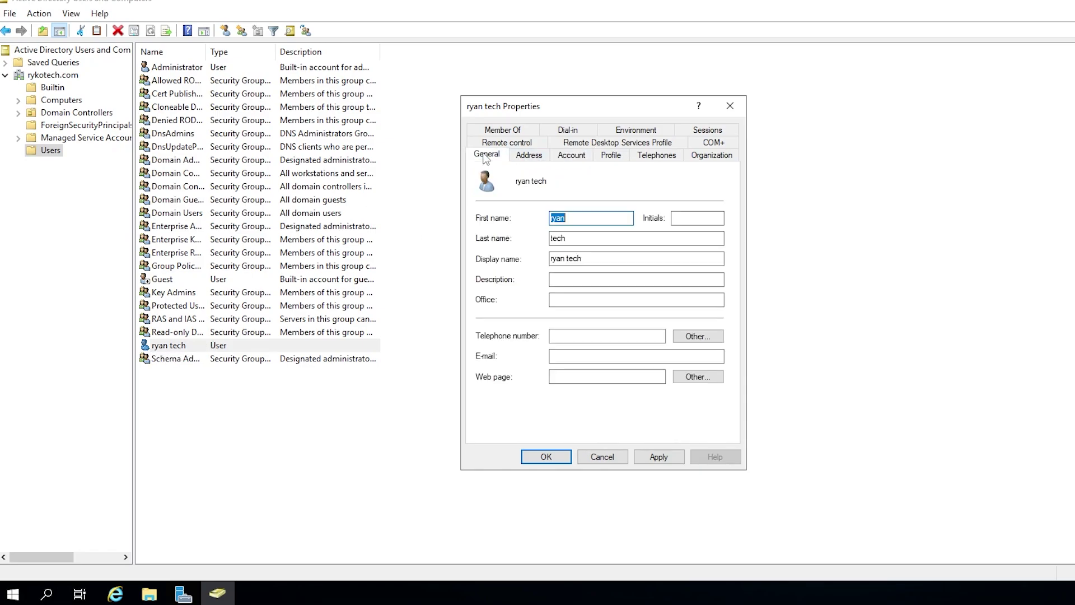
pyautogui.click(587, 217)
pyautogui.doubleClick(587, 217)
pyautogui.press('Tab')
pyautogui.press('Tab')
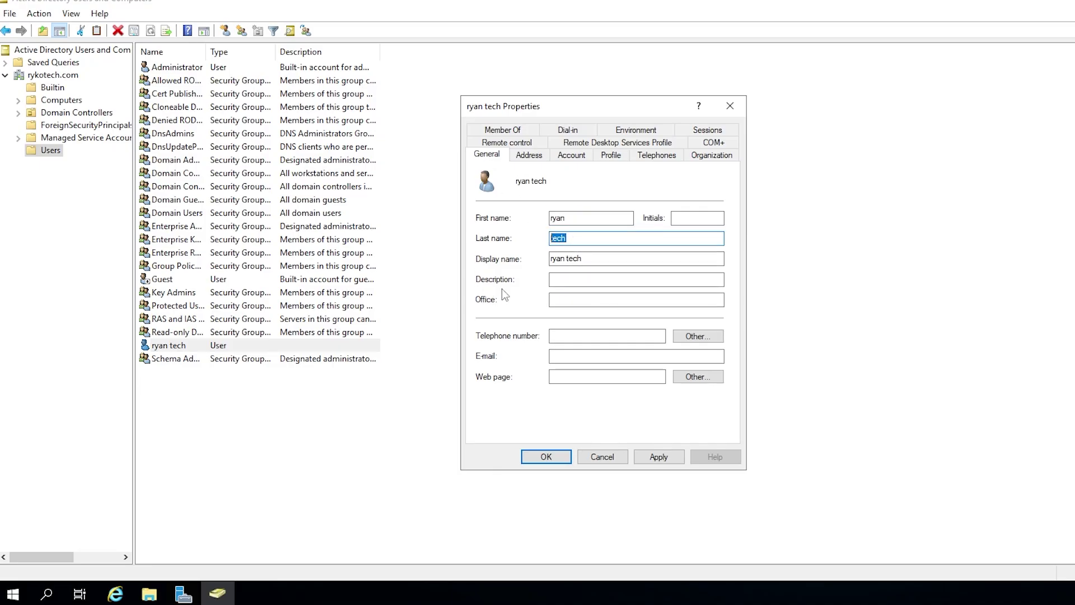
pyautogui.press('Tab')
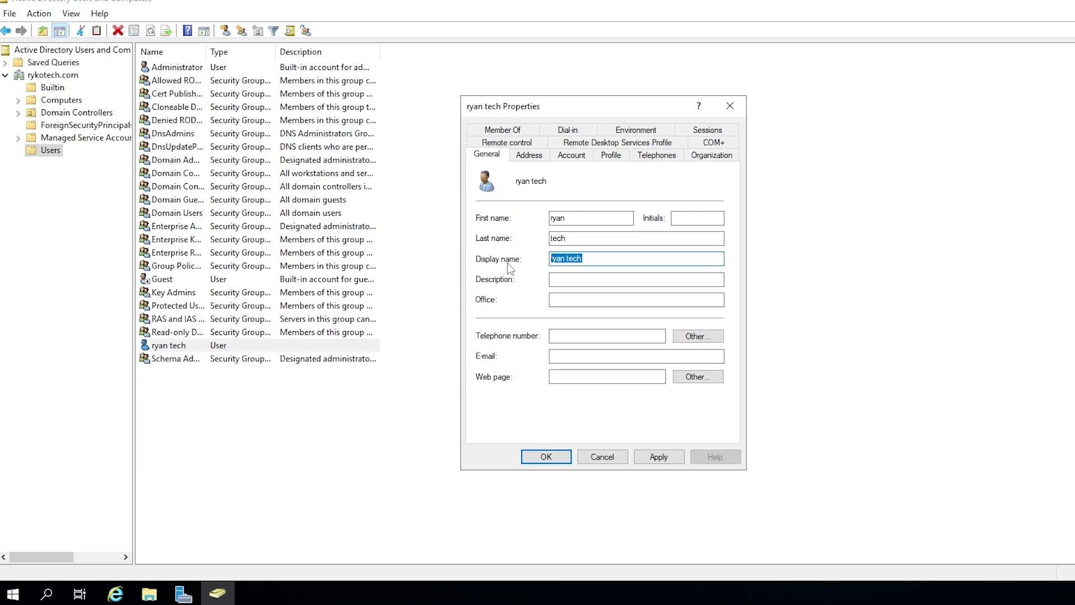
pyautogui.click(594, 260)
pyautogui.moveTo(593, 261); pyautogui.dragTo(533, 254)
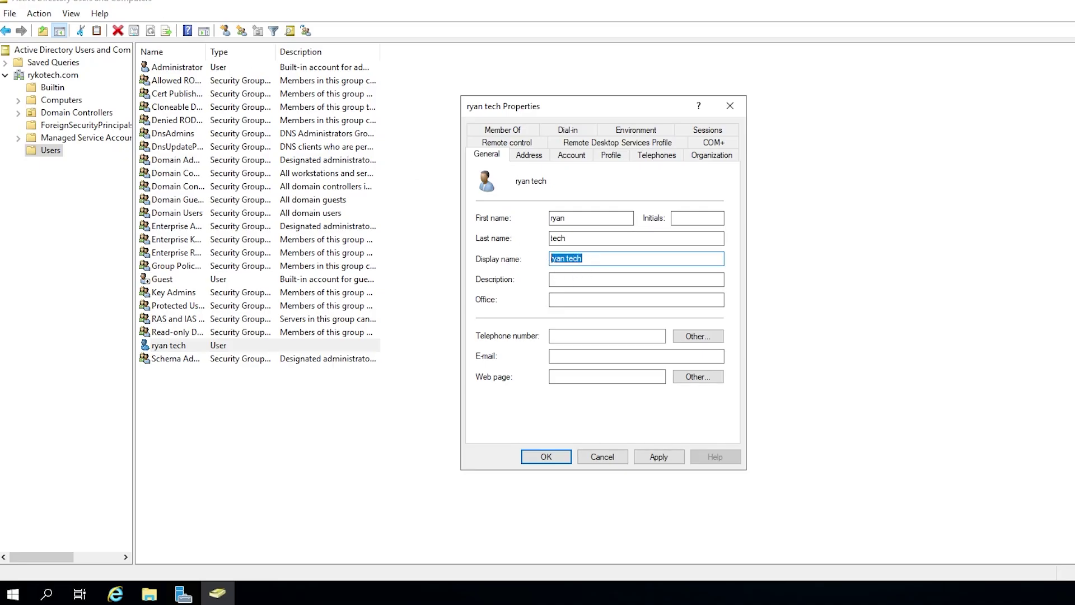